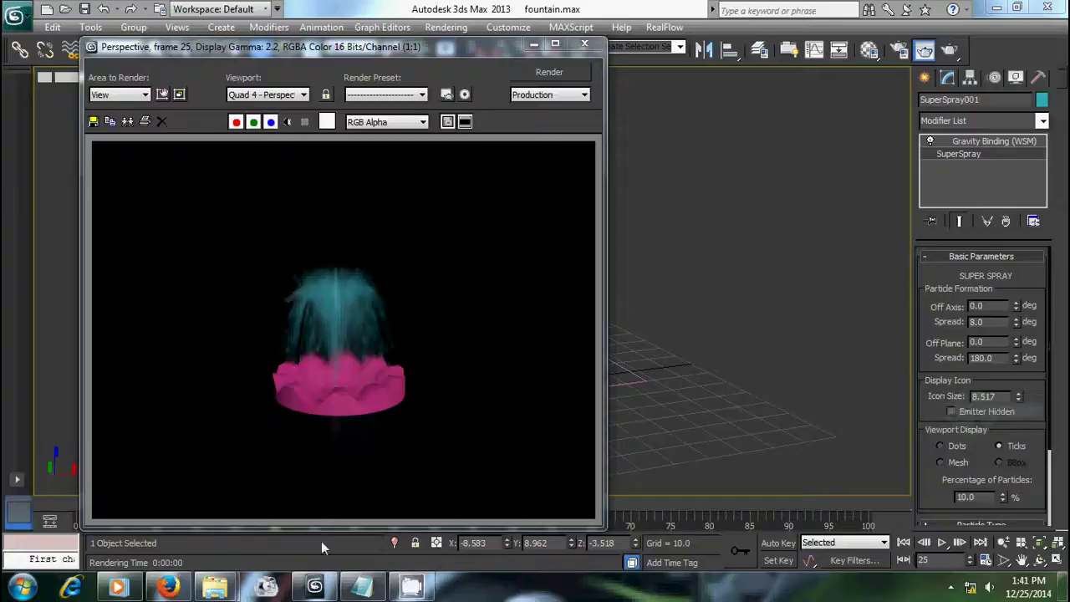
- Read the intro and step 1 of fountain.txt, then minimize Notepad and close the rendered frame
click(330, 510)
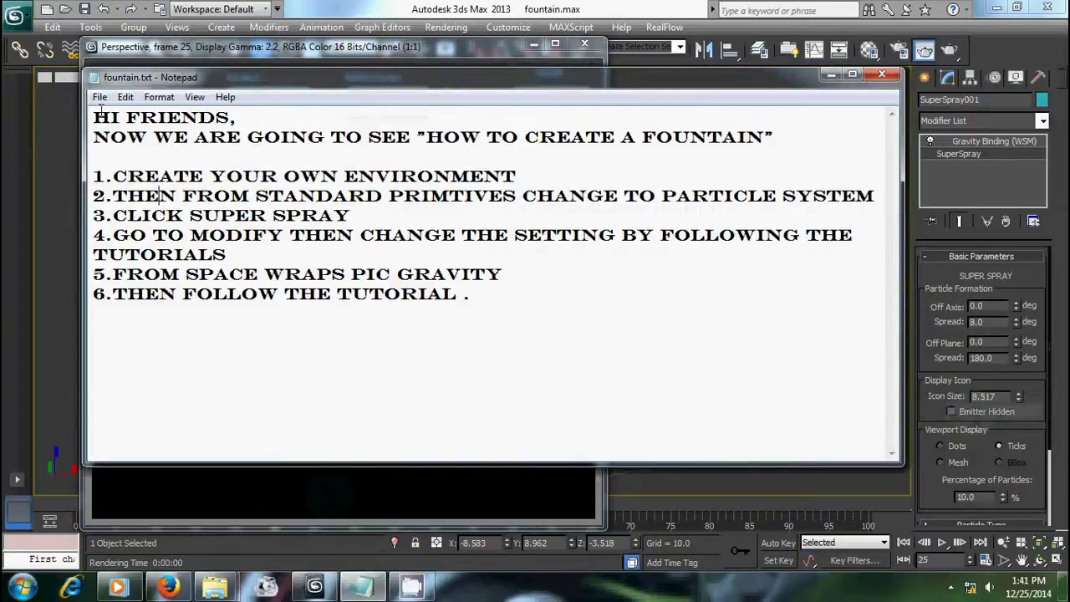
drag(94, 117, 545, 164)
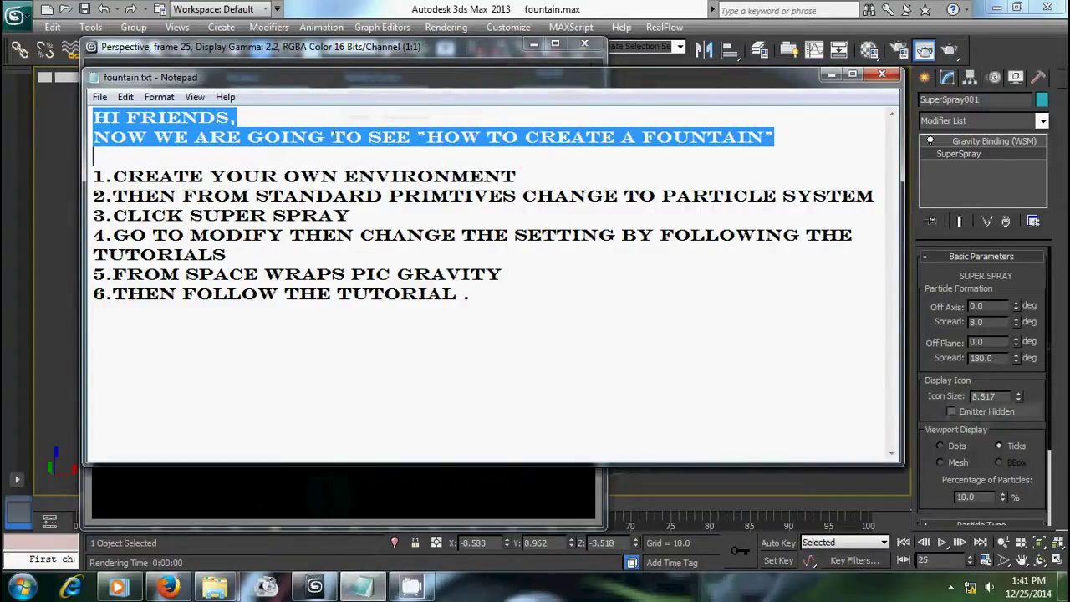
mouse_move(758, 86)
mouse_down()
mouse_move(758, 258)
mouse_move(718, 476)
mouse_move(647, 198)
mouse_up()
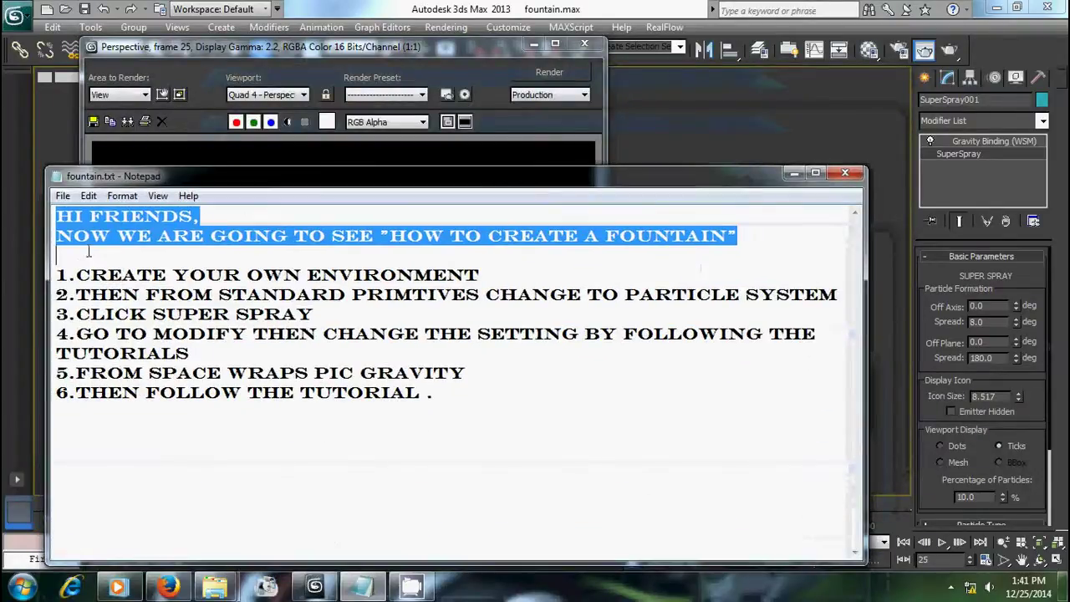
drag(75, 276, 485, 278)
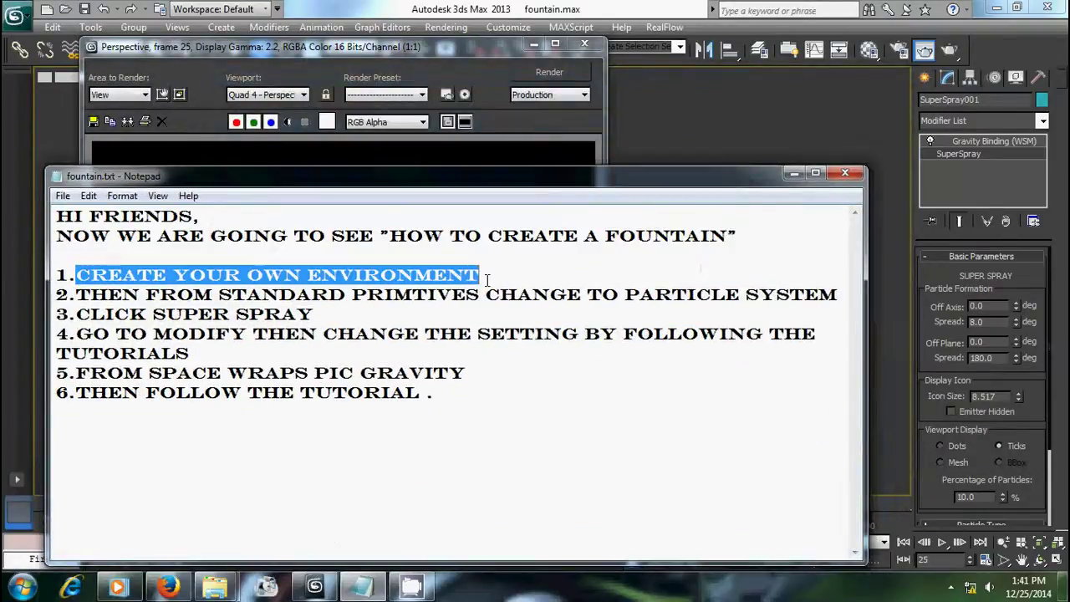
click(794, 173)
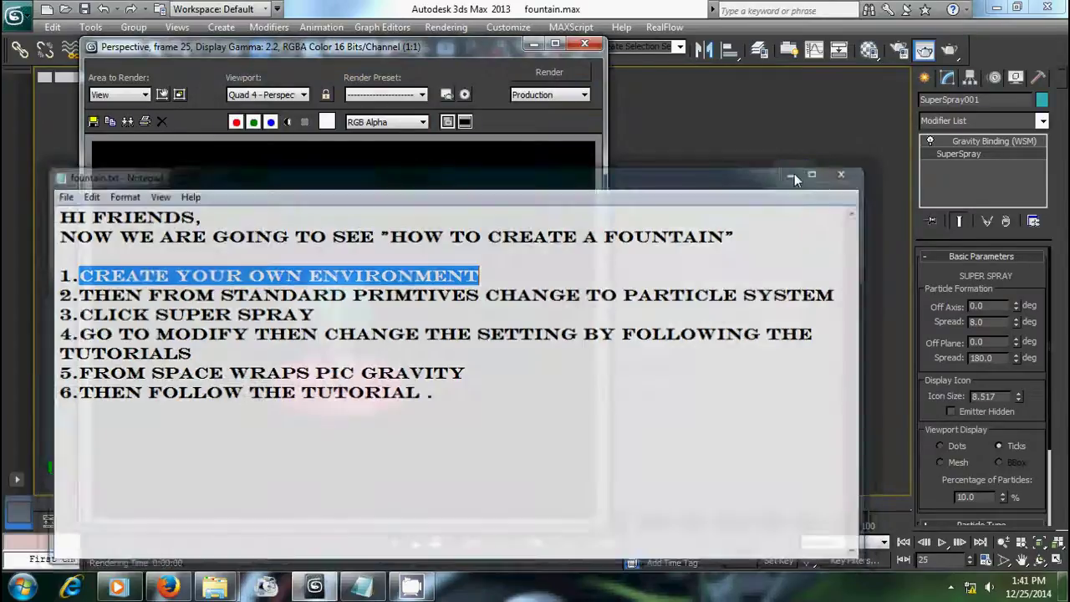
click(585, 43)
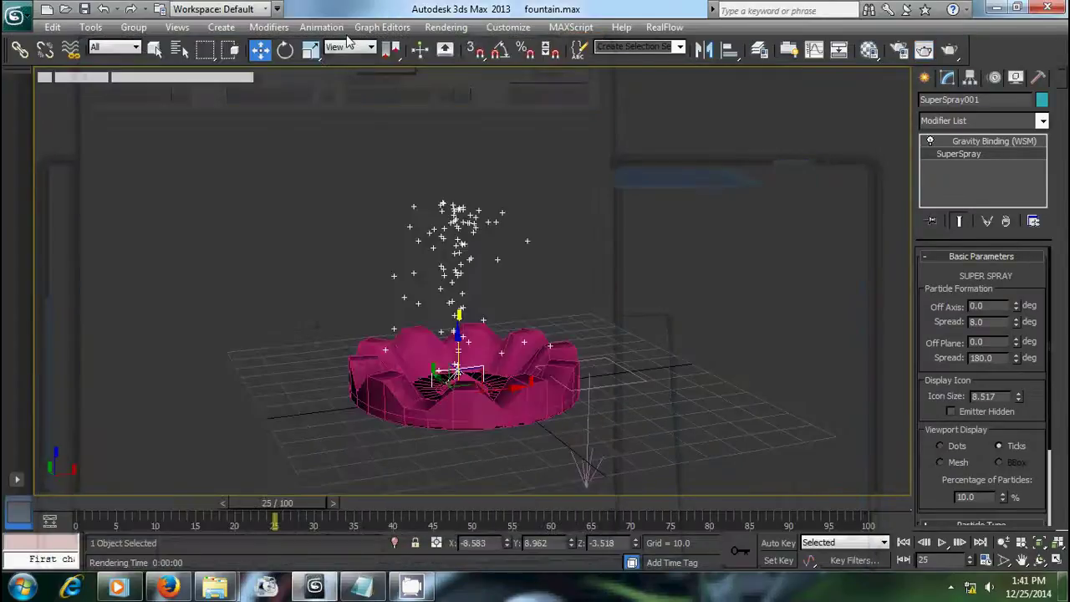
- Reopen fountain.max from recent files without saving the current changes
click(17, 17)
click(148, 101)
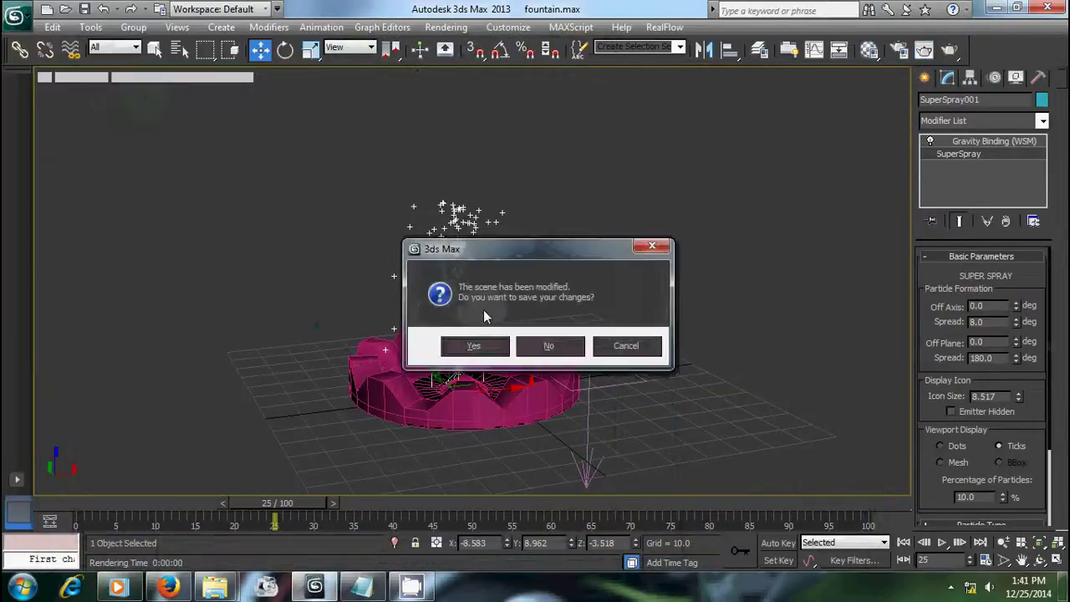
click(557, 348)
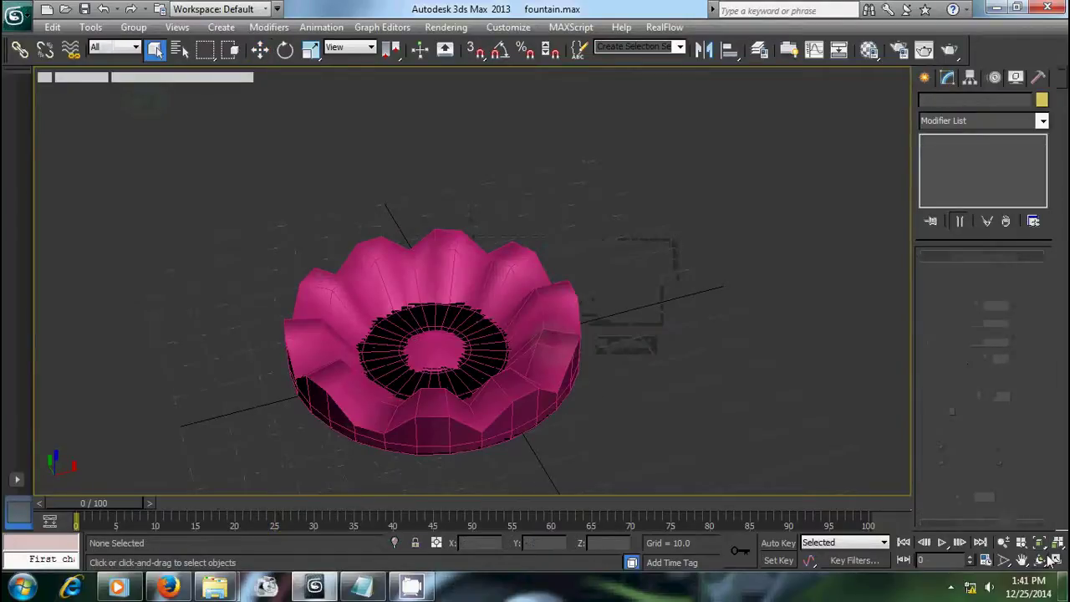
- Orbit and pan the viewport to a lower, side-on view of the basin
click(1040, 559)
drag(477, 418, 472, 380)
click(1021, 559)
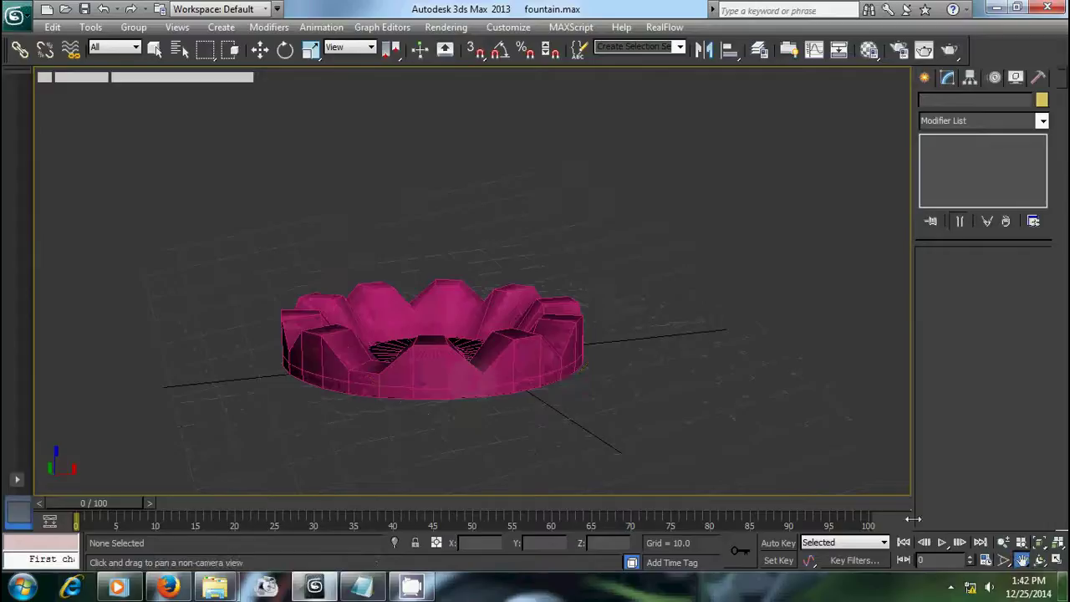
drag(640, 345, 635, 401)
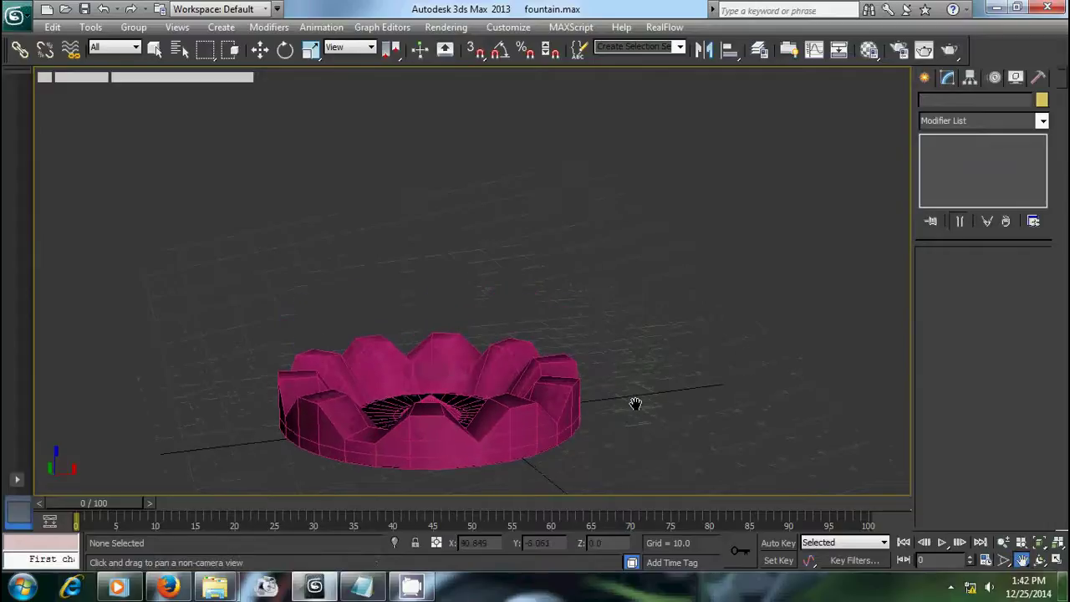
click(930, 77)
- Create a Super Spray emitter at the basin centre and scrub the timeline to watch particles rise
click(929, 102)
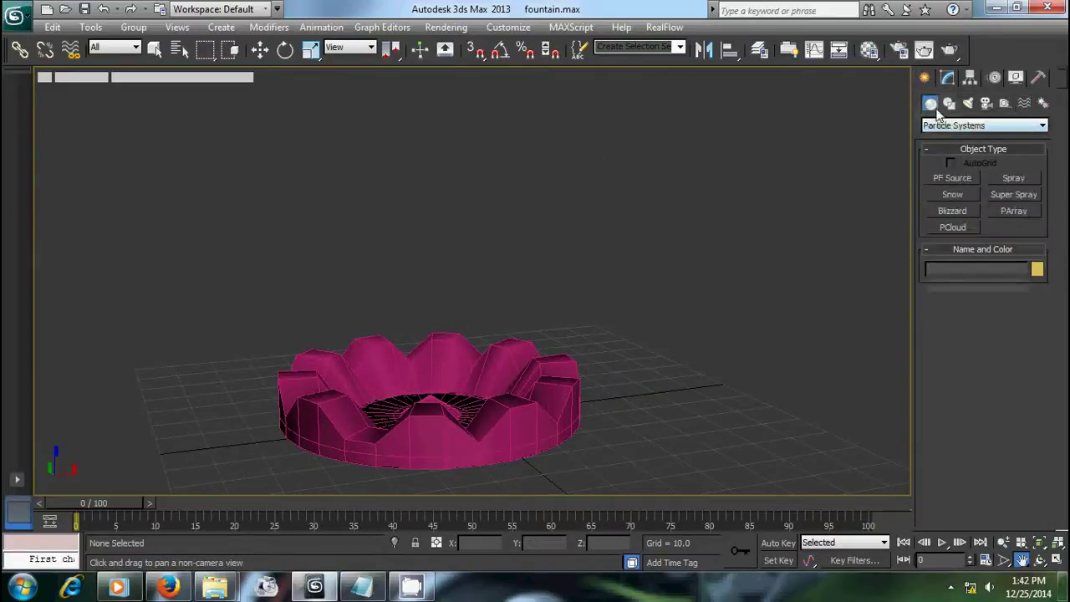
click(947, 130)
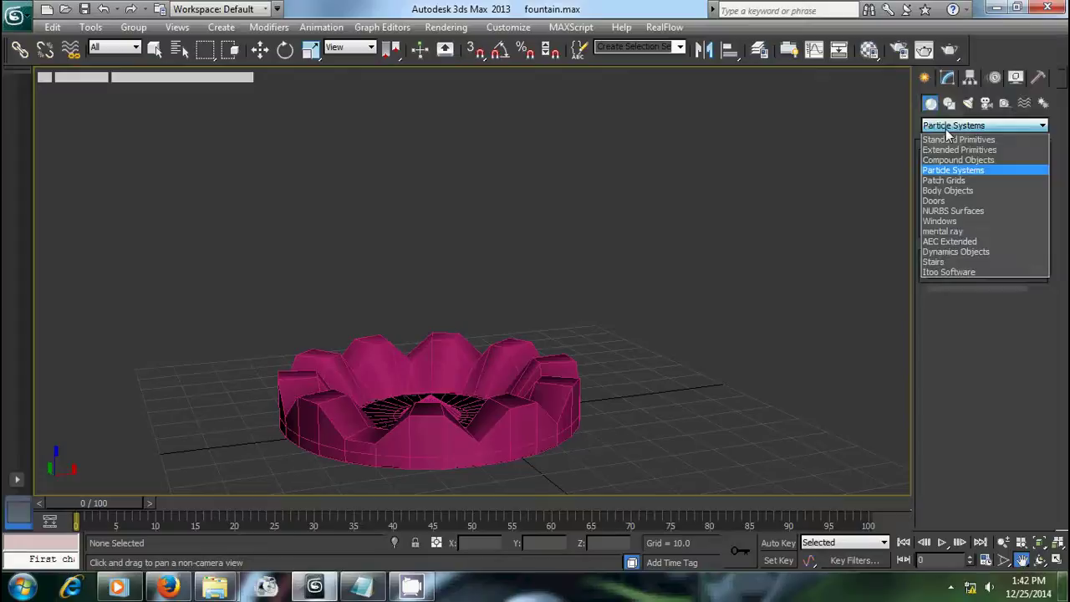
click(947, 170)
click(996, 193)
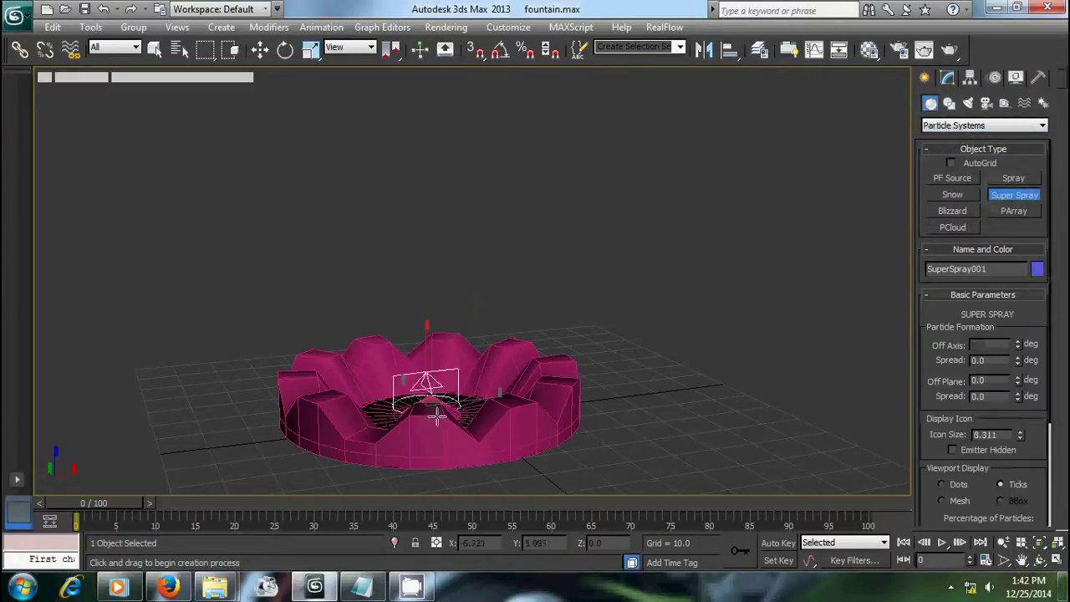
drag(426, 406, 456, 400)
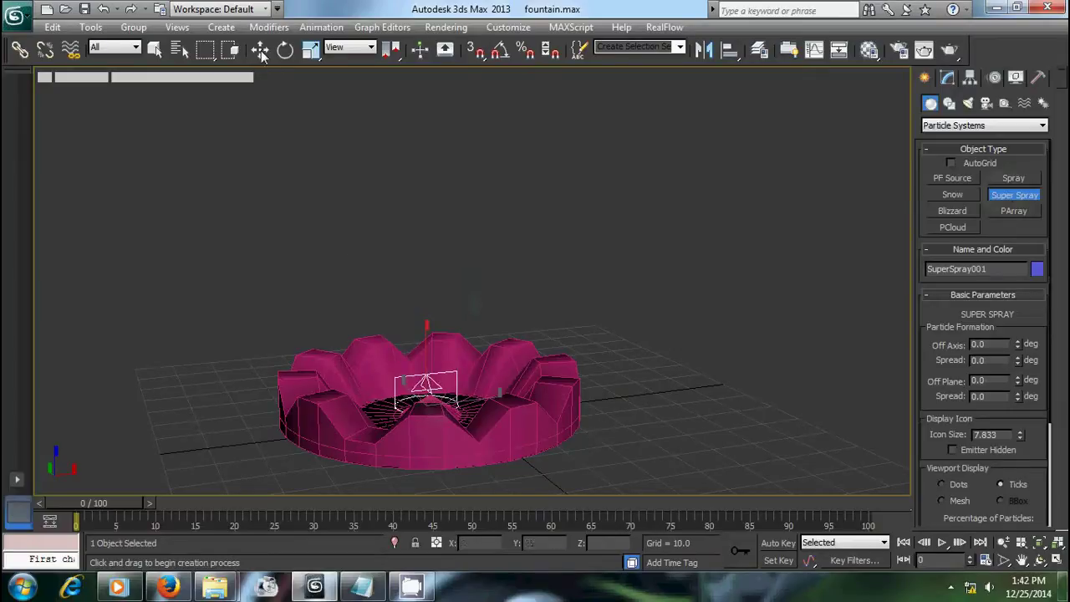
right_click(107, 467)
drag(104, 505, 216, 509)
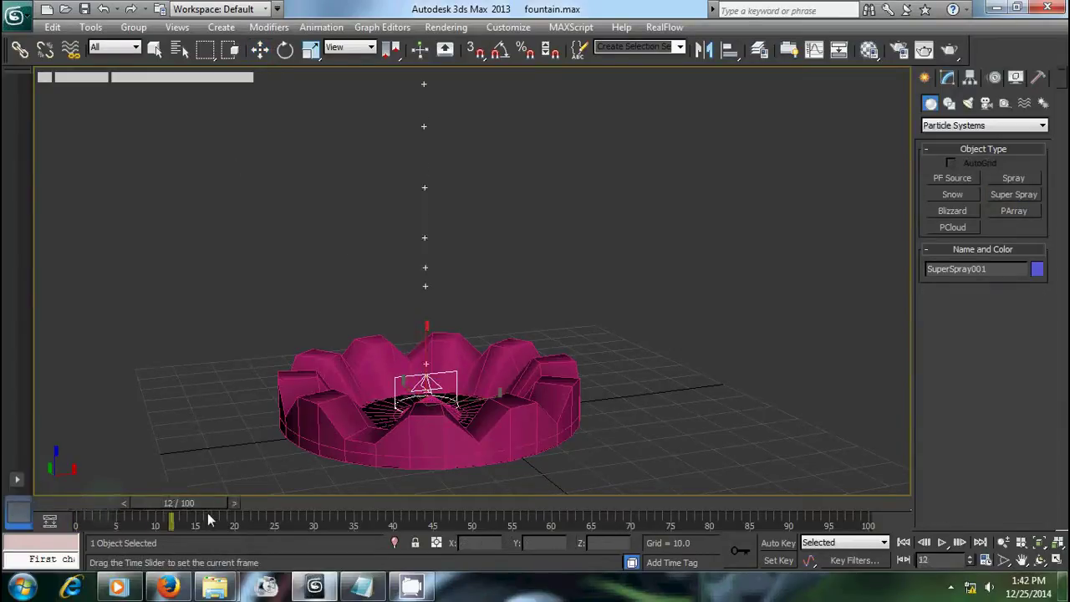
- Set the SuperSpray spread values to 8.0 and 180.0, previewing the animation to frame 30
key(w)
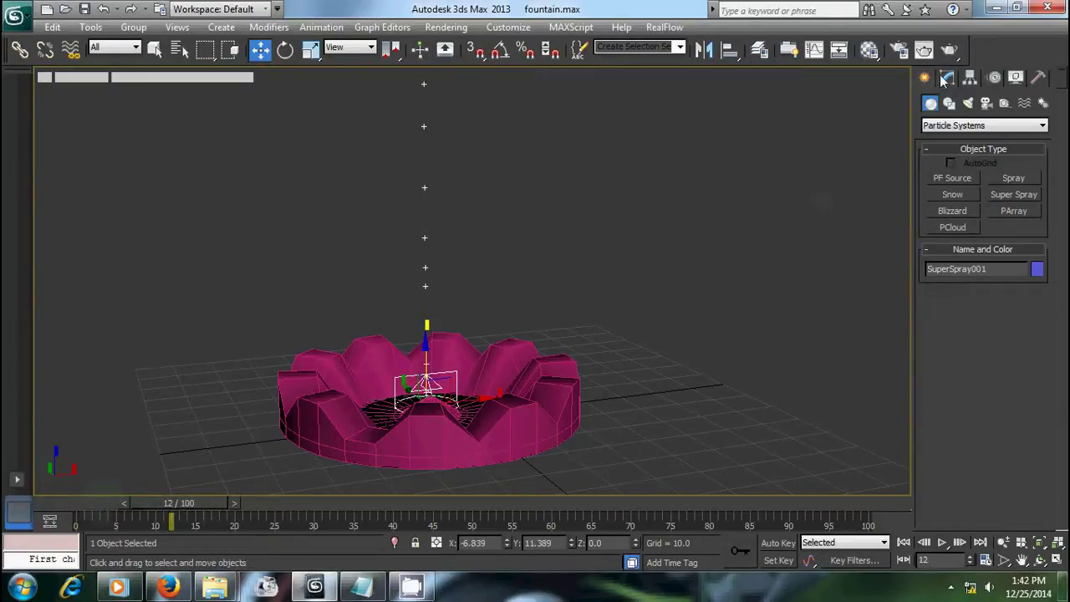
click(946, 78)
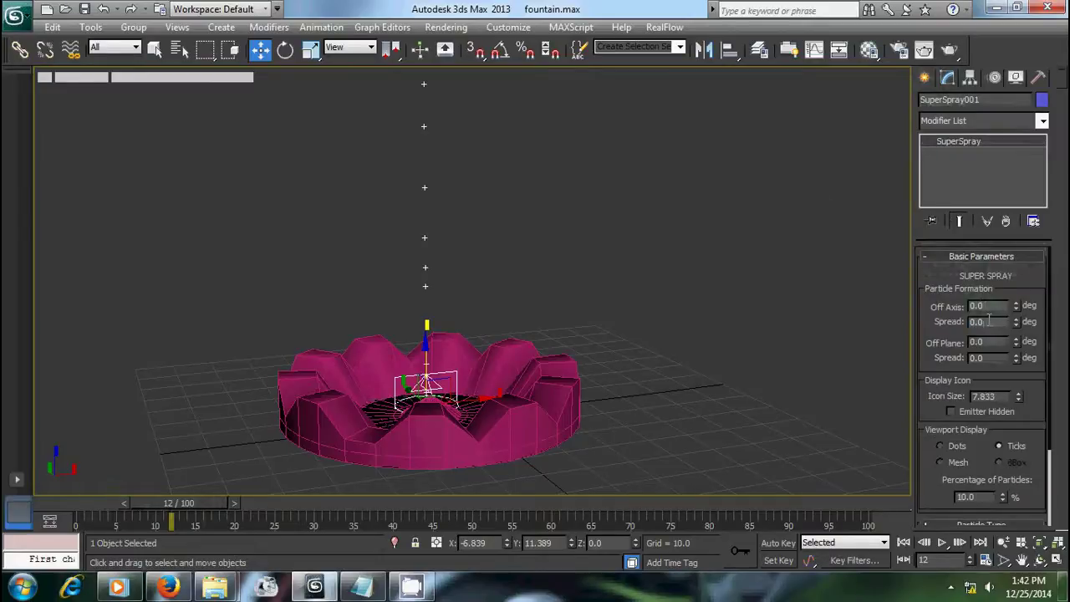
drag(988, 320, 927, 324)
text(8)
key(Return)
click(975, 357)
text(0)
key(Return)
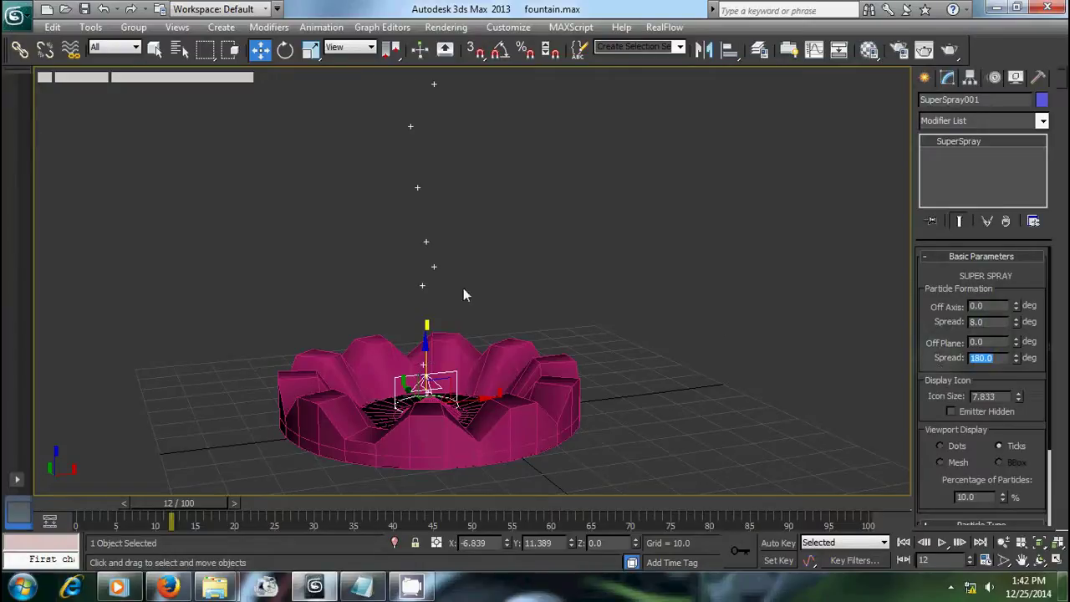
drag(179, 504, 314, 513)
key(w)
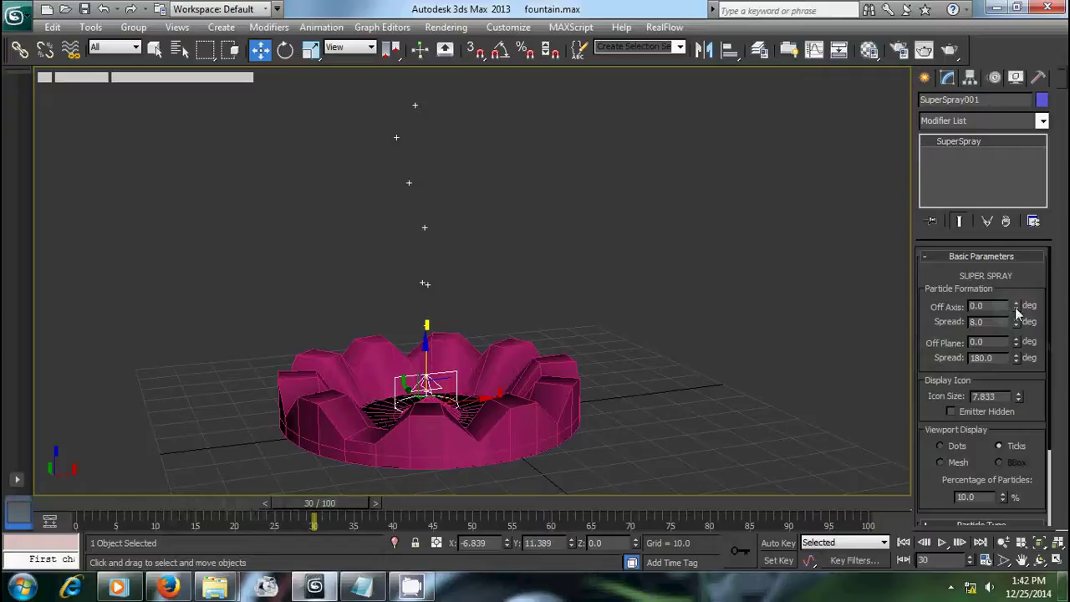
- Set the SuperSpray particle rate to 40 in Particle Generation
click(1014, 256)
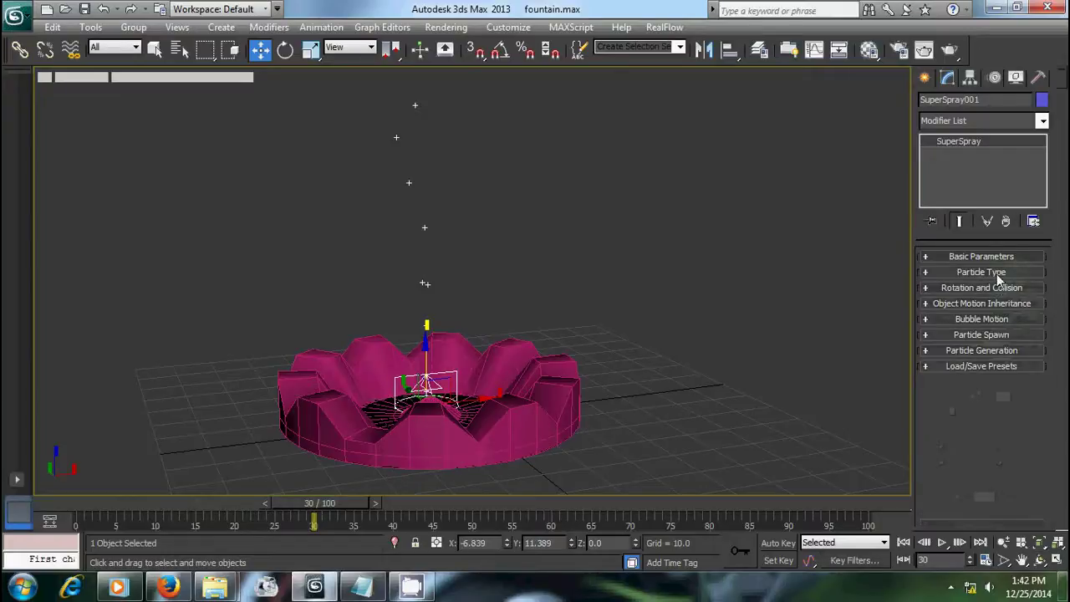
click(997, 273)
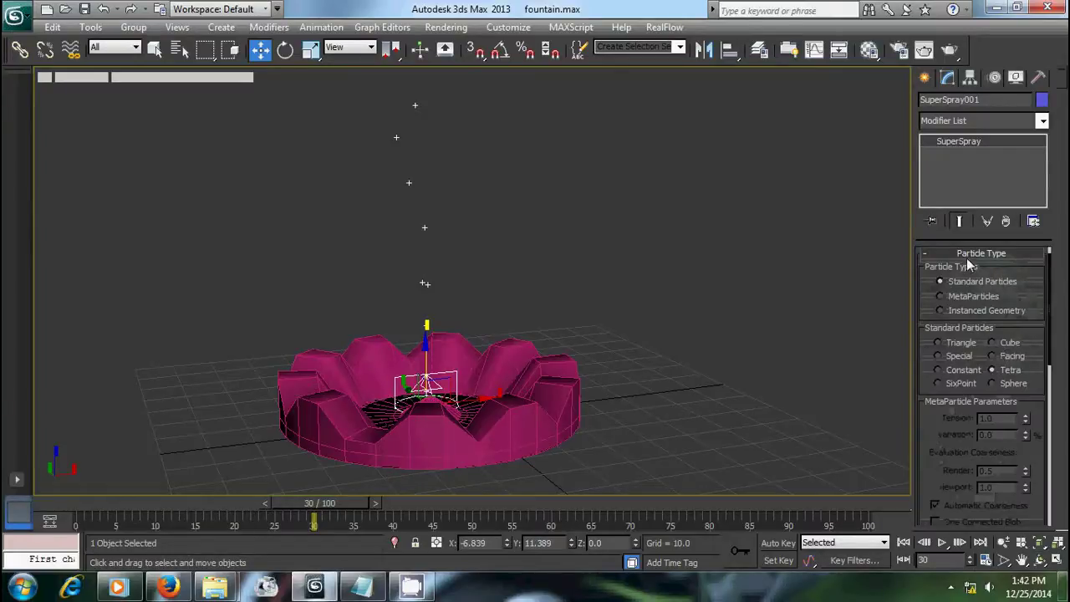
click(970, 257)
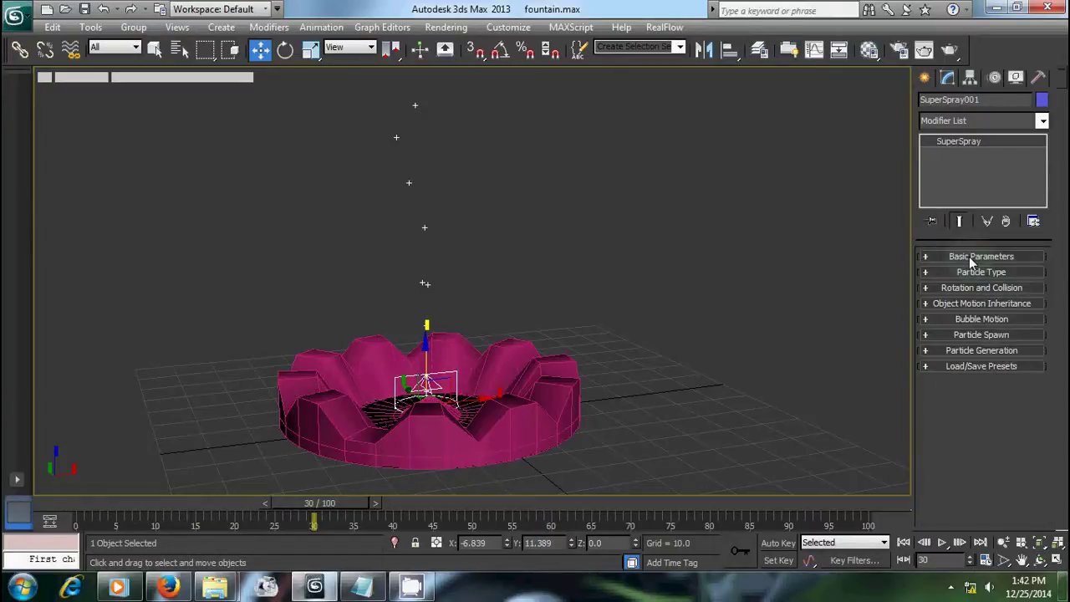
click(987, 349)
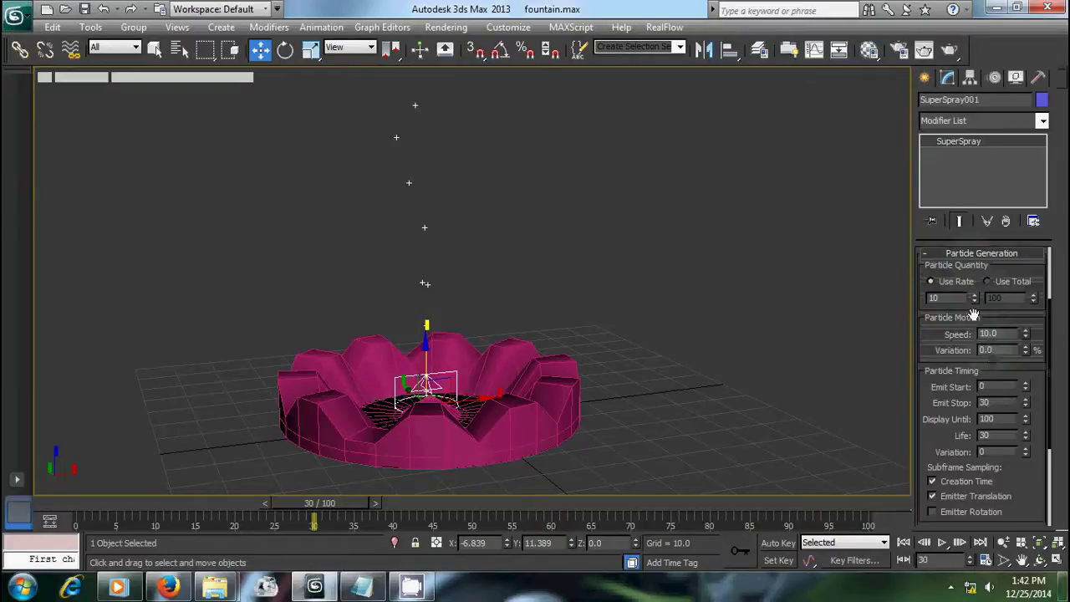
drag(944, 298, 905, 294)
text(3)
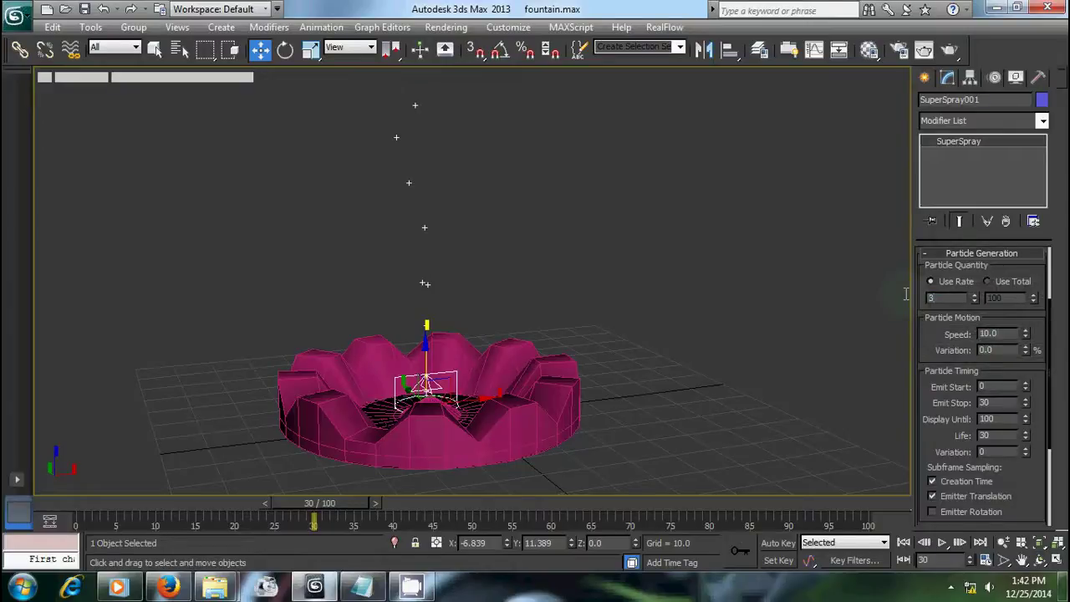
key(Return)
- Set particle life to 25, enable Emitter Rotation, and make particle size 2.5
drag(995, 403, 953, 402)
text(100)
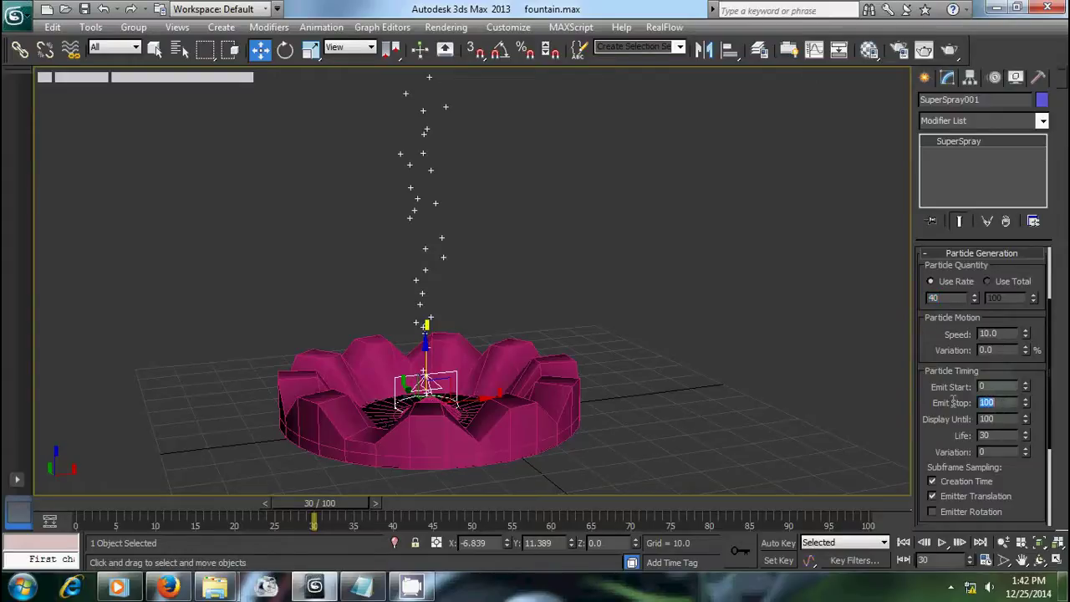
click(987, 435)
text(25)
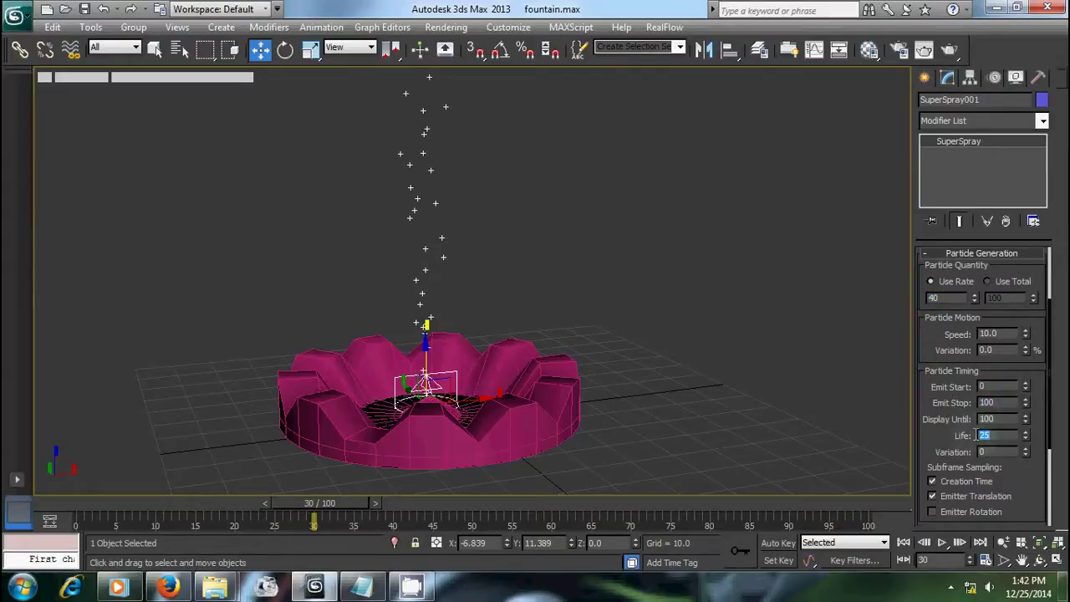
click(958, 513)
scroll(977, 493, down, 3)
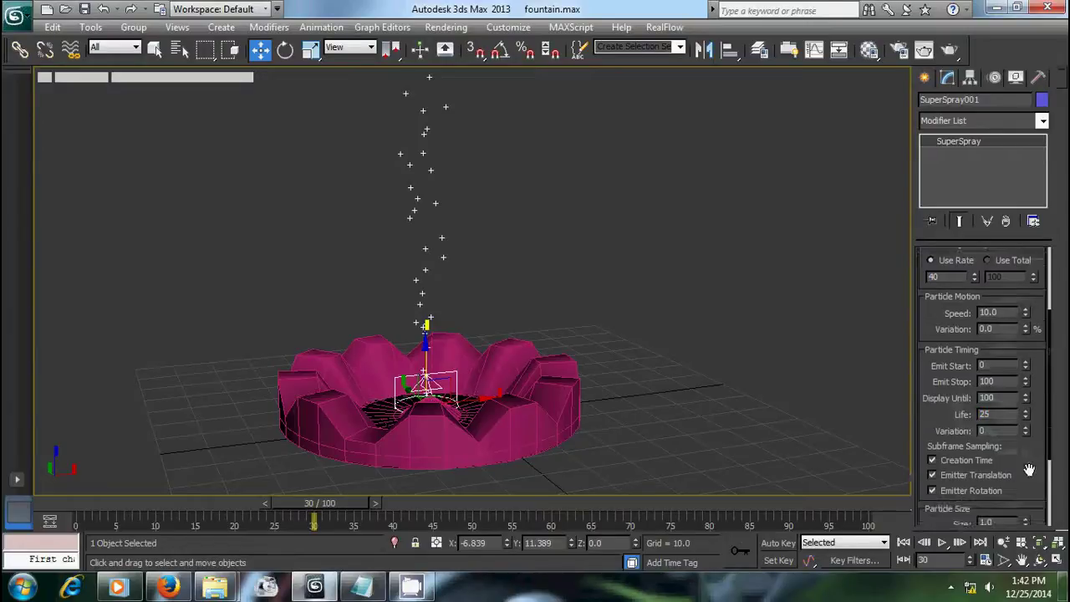
double_click(1004, 466)
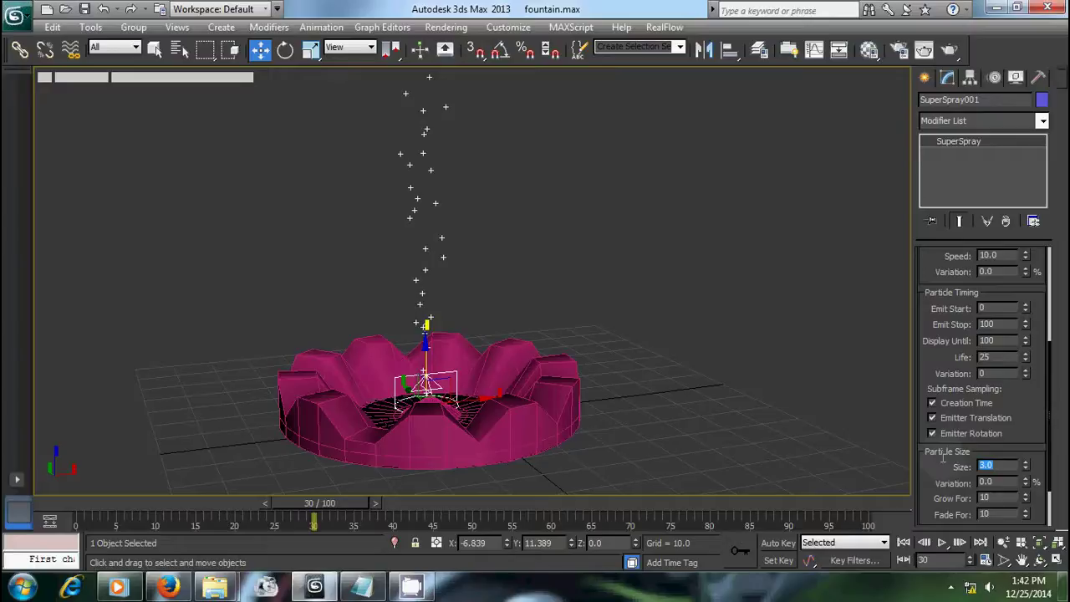
text(2.5)
scroll(947, 501, down, 3)
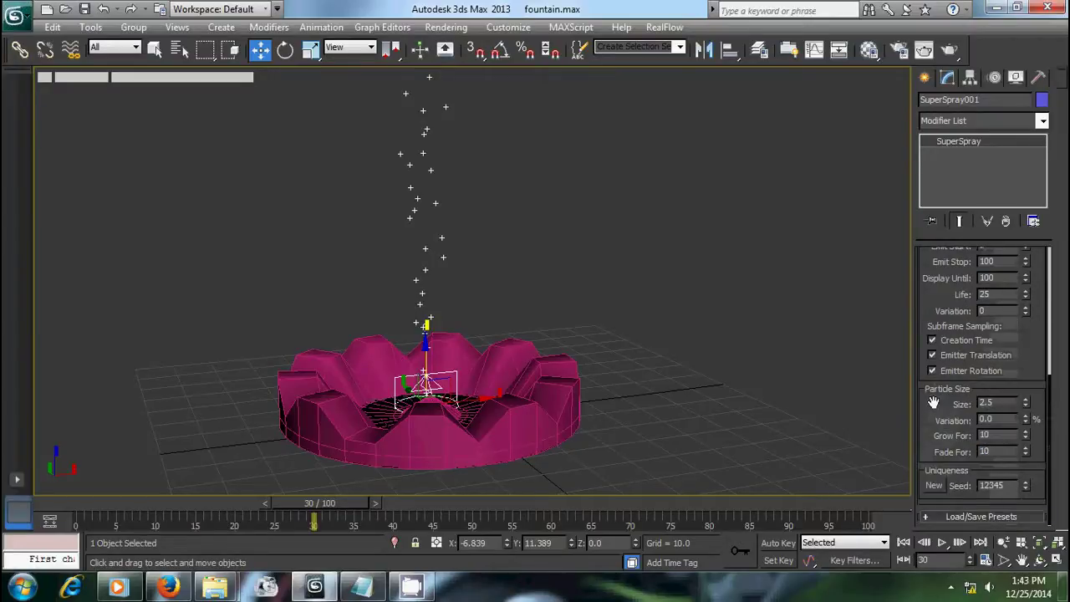
click(924, 77)
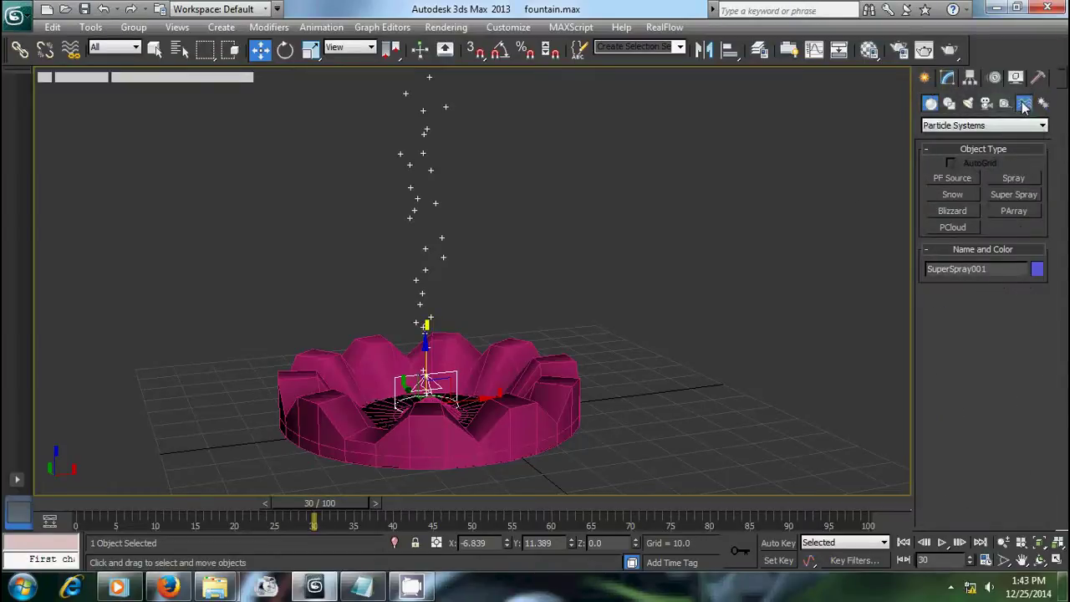
- Place a Gravity force on the ground beside the basin, then reselect the SuperSpray emitter
click(1024, 102)
click(952, 228)
drag(595, 422, 640, 446)
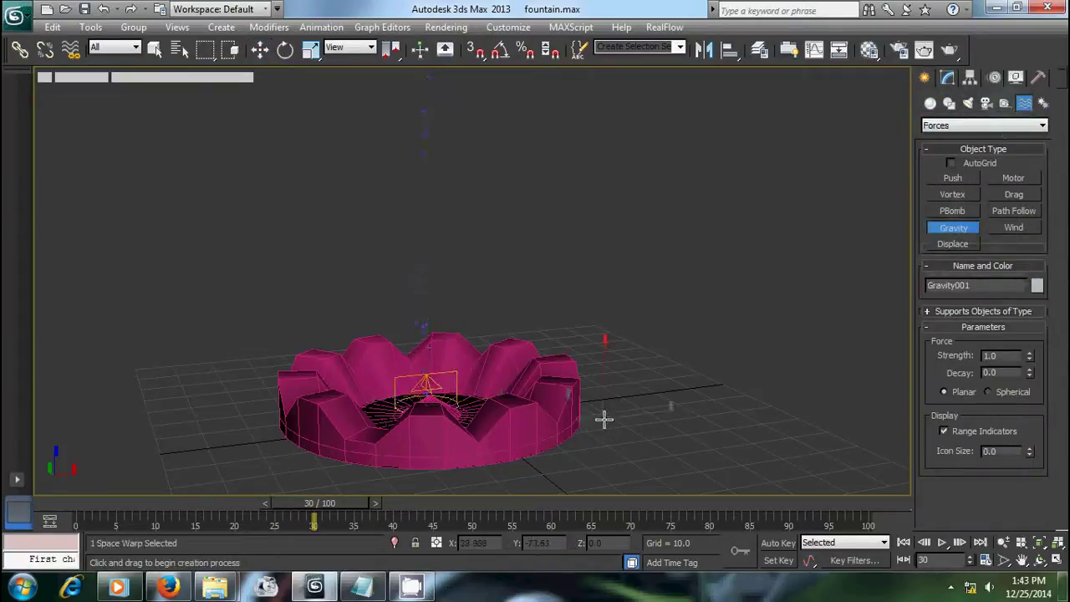
click(260, 50)
click(427, 383)
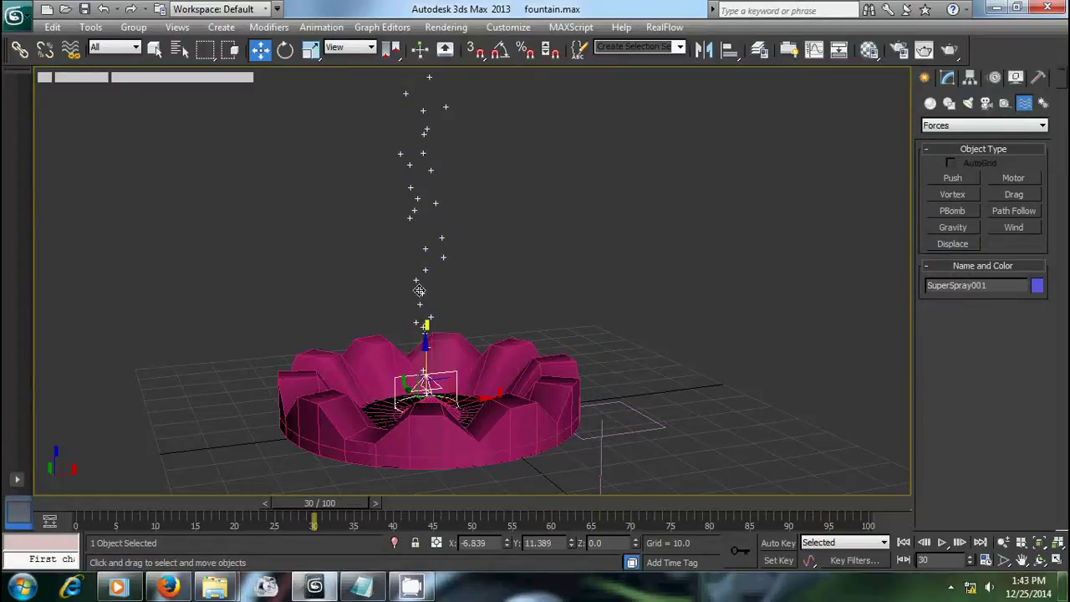
- Give the SuperSpray emitter a blue object colour
click(1036, 286)
click(579, 284)
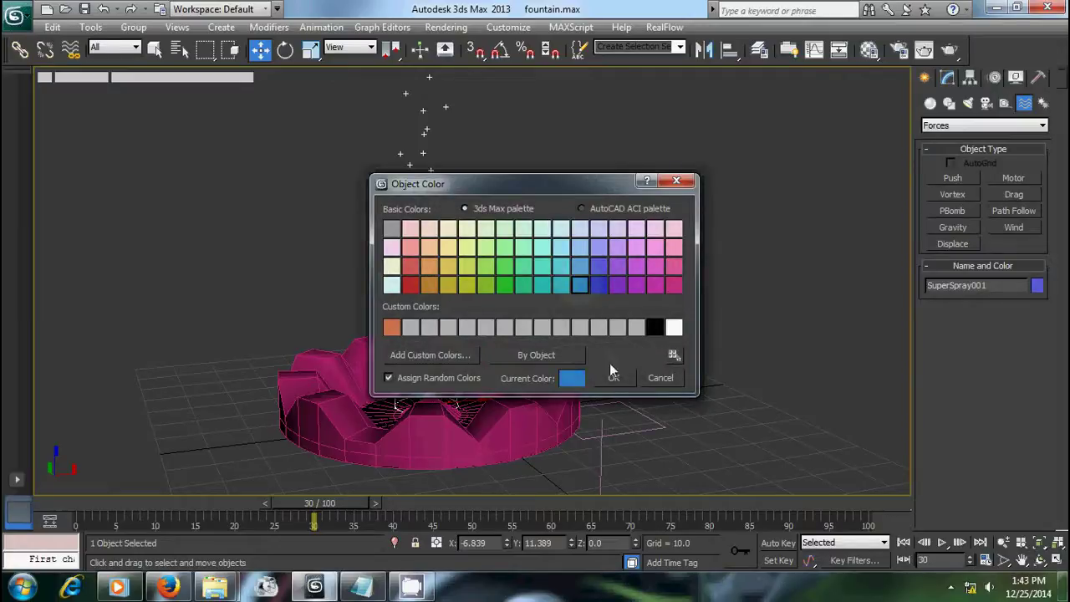
click(613, 376)
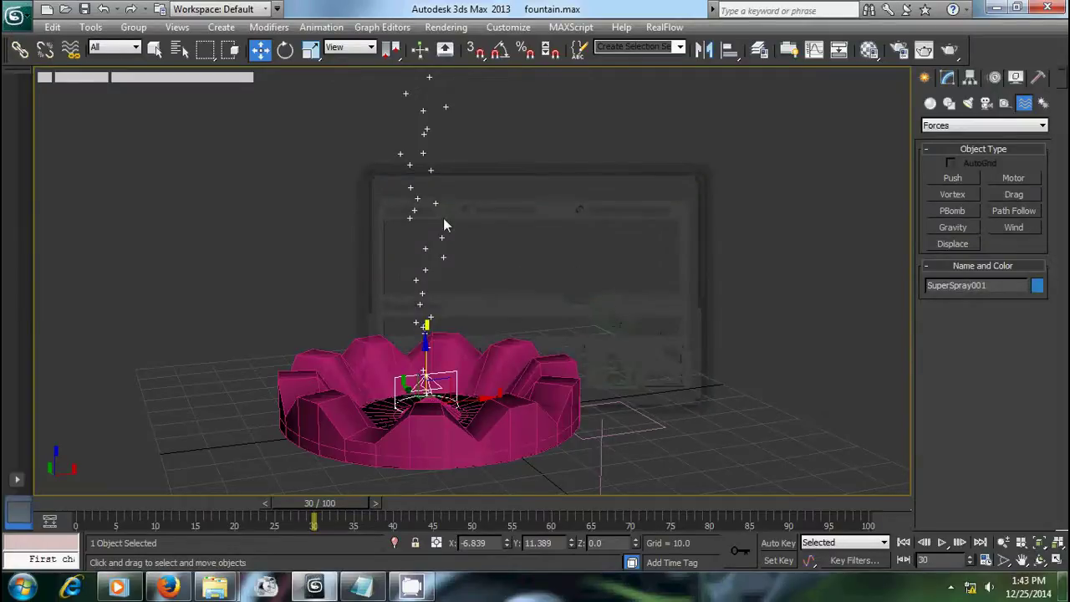
click(952, 78)
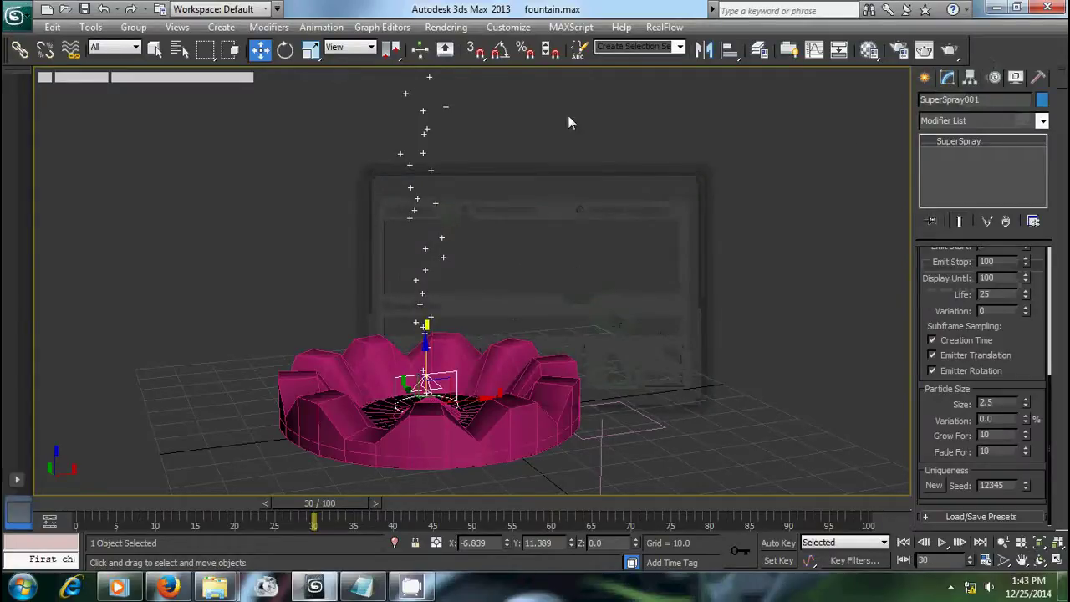
- Test-render frame 30 of the spray and close the render and selection-set windows
click(947, 51)
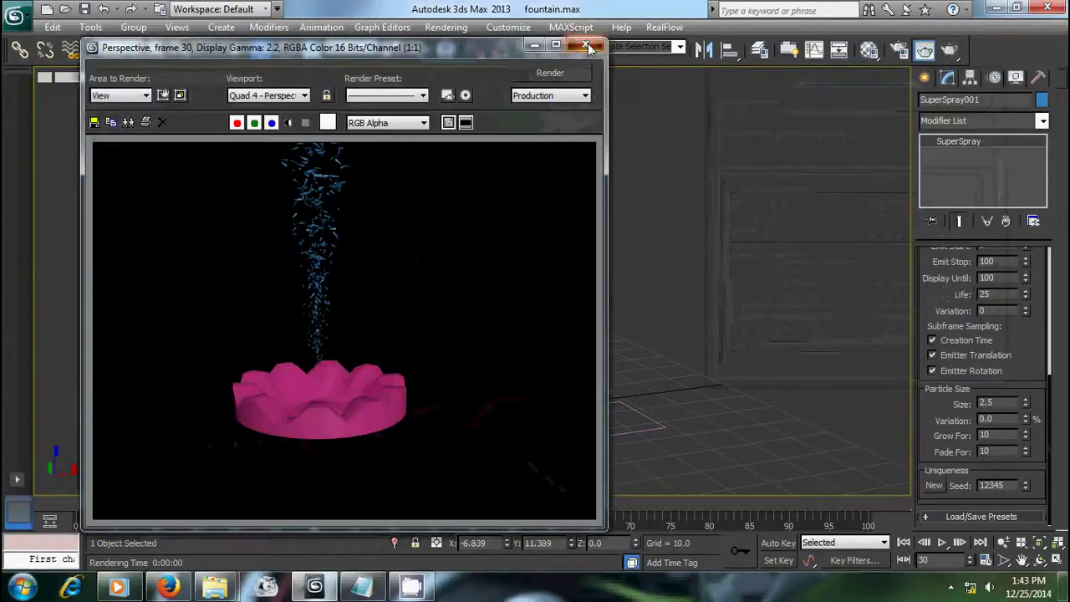
click(585, 45)
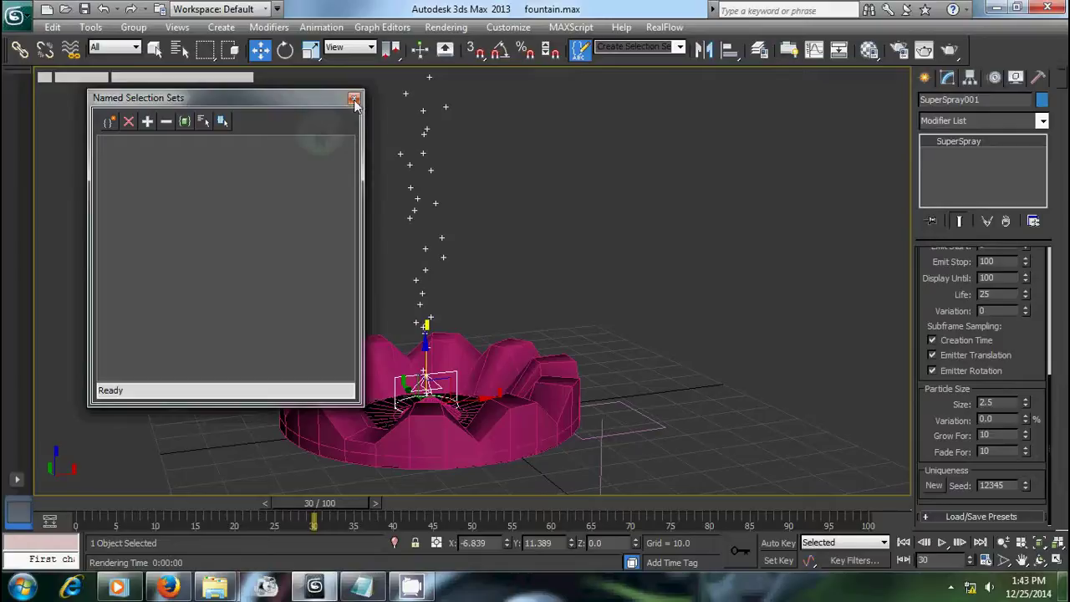
click(354, 100)
- Change the emitter's object colour to teal
click(1042, 99)
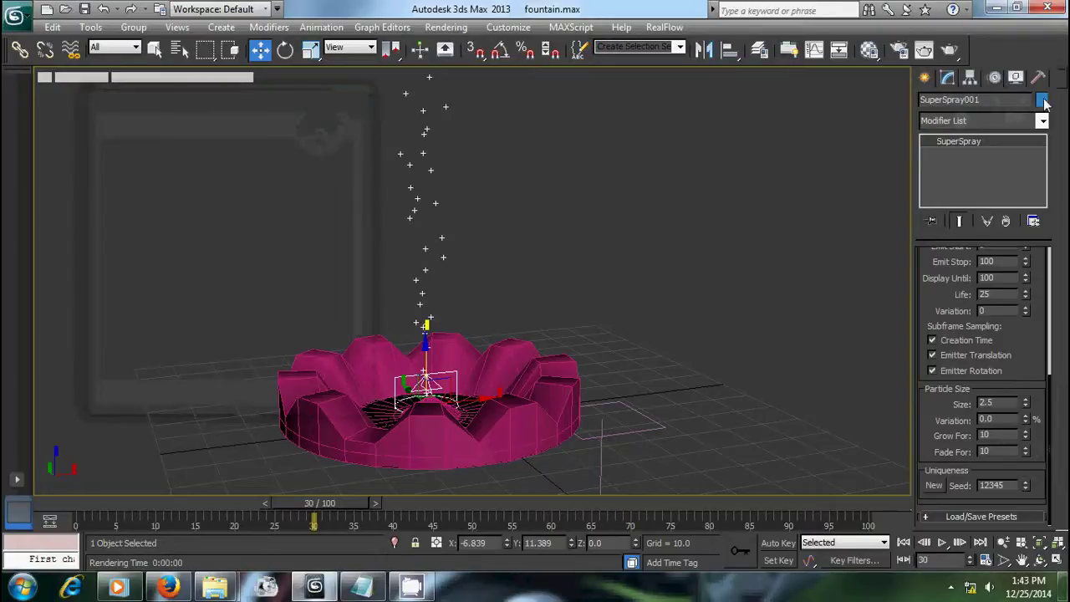
click(561, 285)
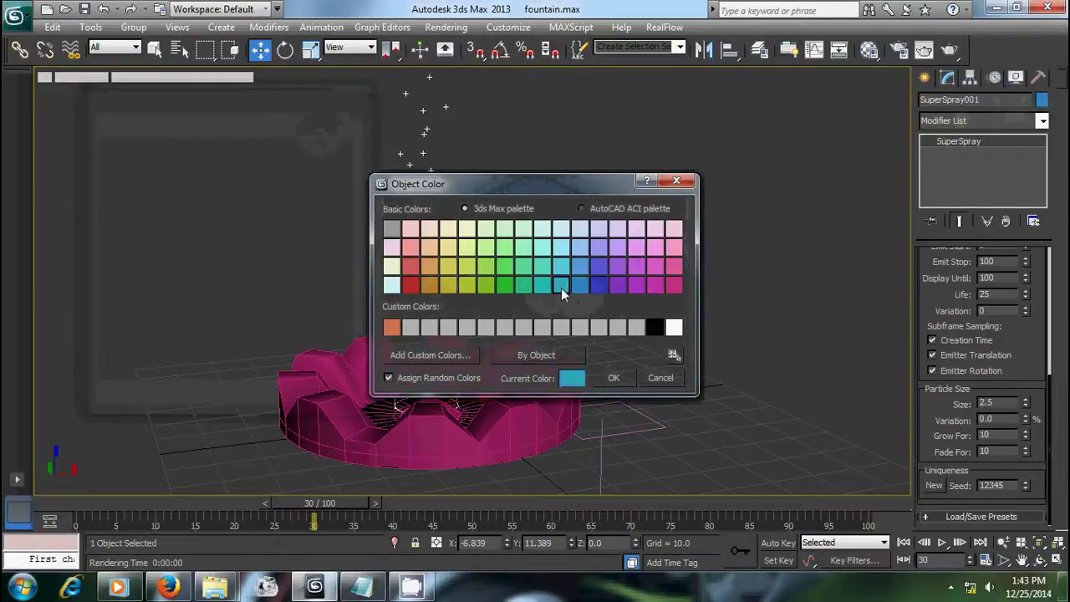
click(611, 376)
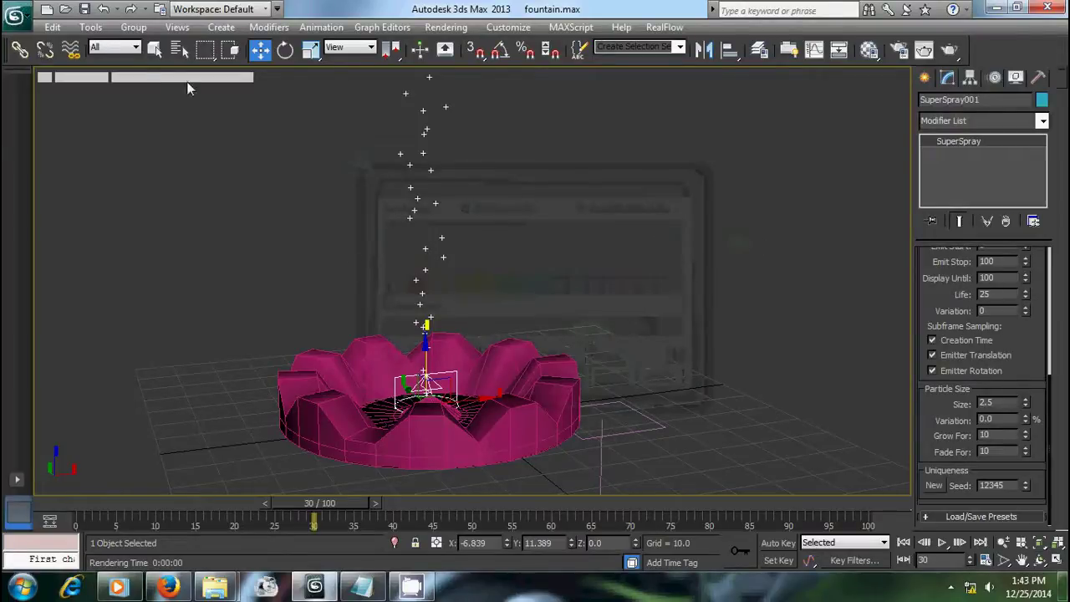
click(70, 49)
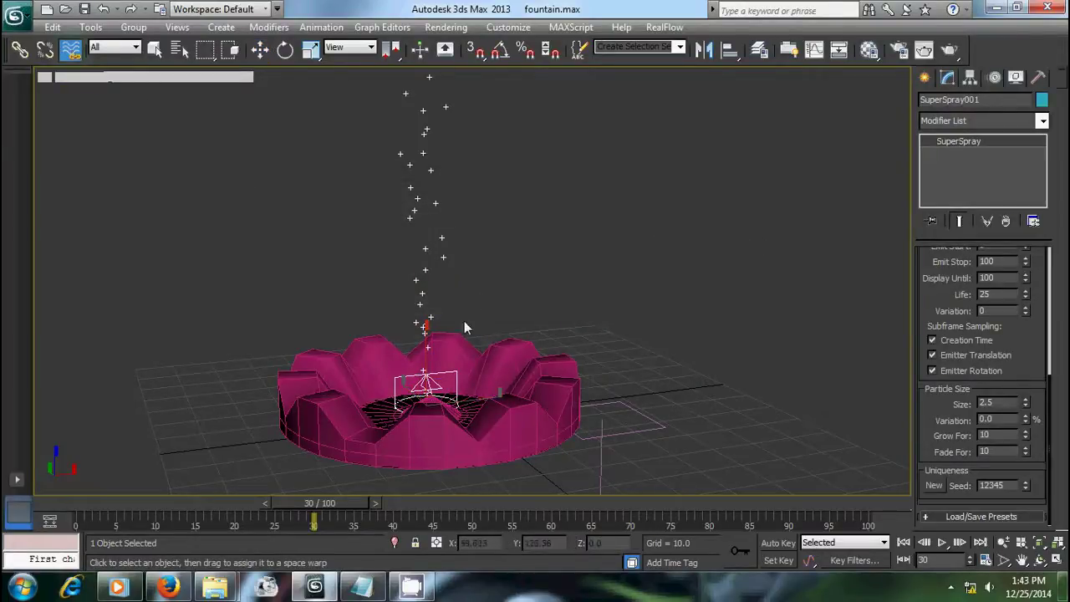
- Link SuperSpray001 to the Gravity001 space warp
drag(443, 399, 623, 427)
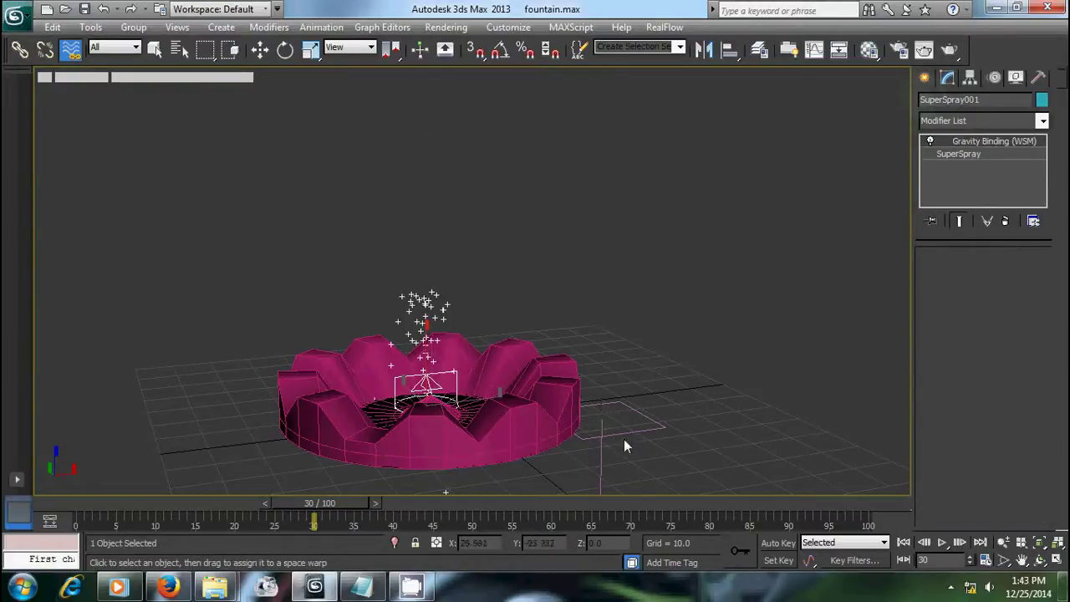
- Select Gravity001 and lower its strength to 0.53
click(260, 49)
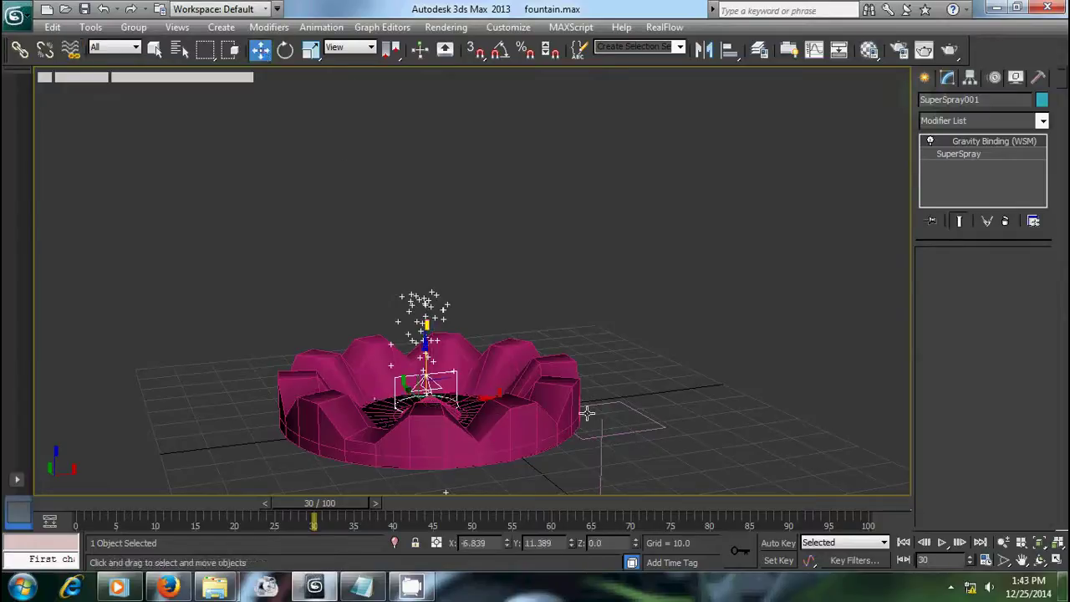
click(609, 437)
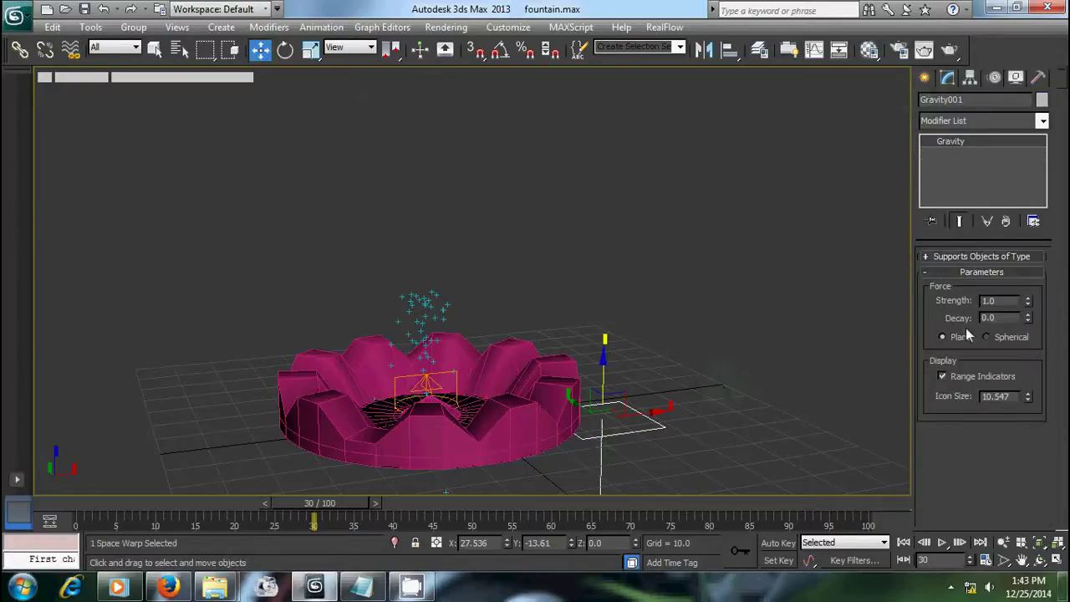
drag(1028, 301, 1027, 337)
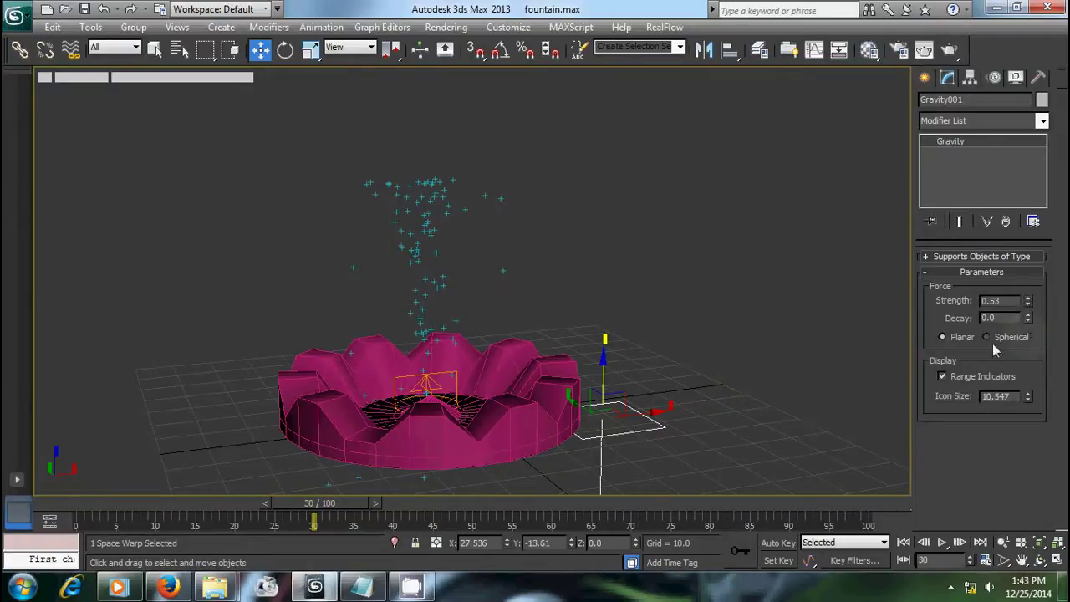
- Test-render frame 45 of the spray and close the render windows
drag(328, 504, 446, 503)
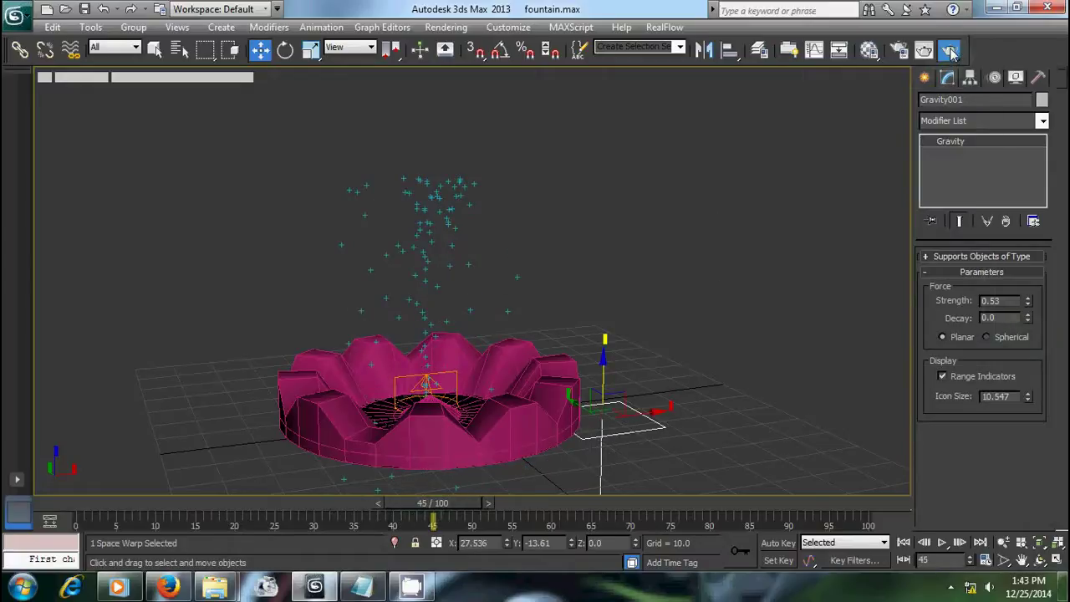
click(923, 49)
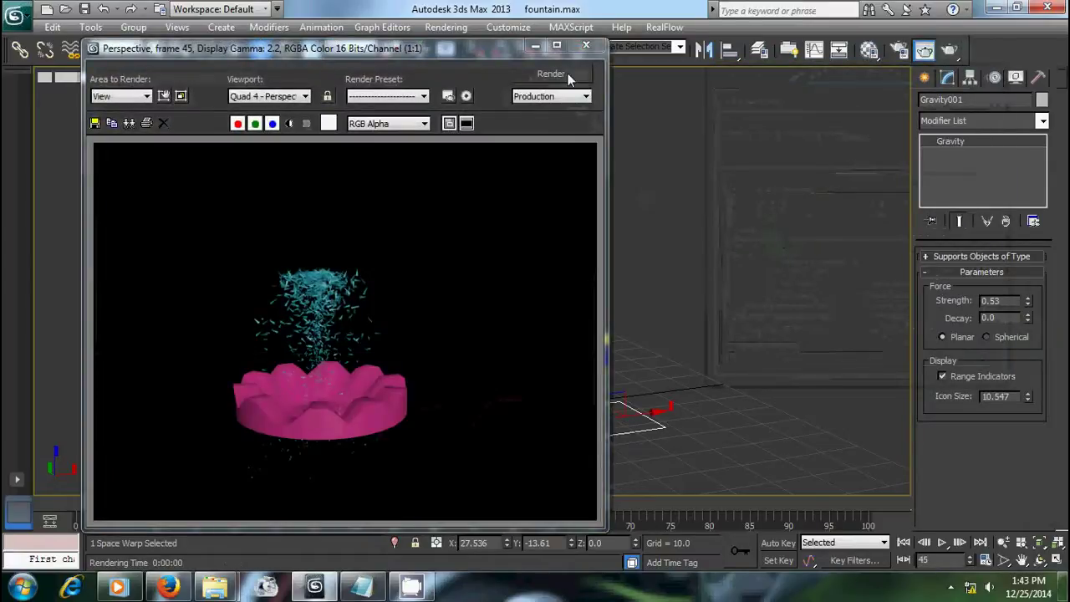
click(583, 48)
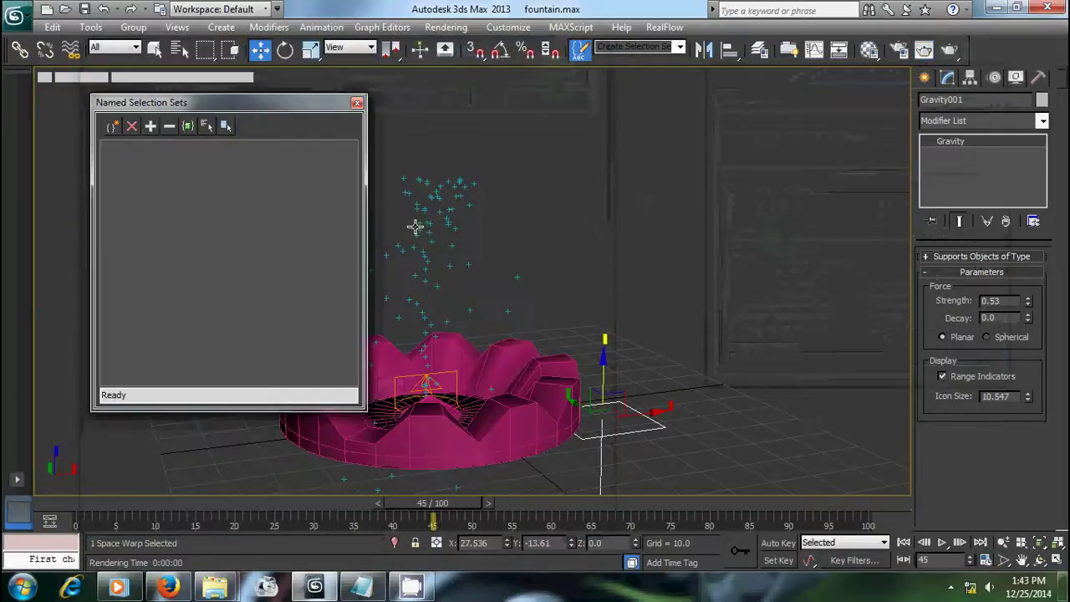
click(357, 102)
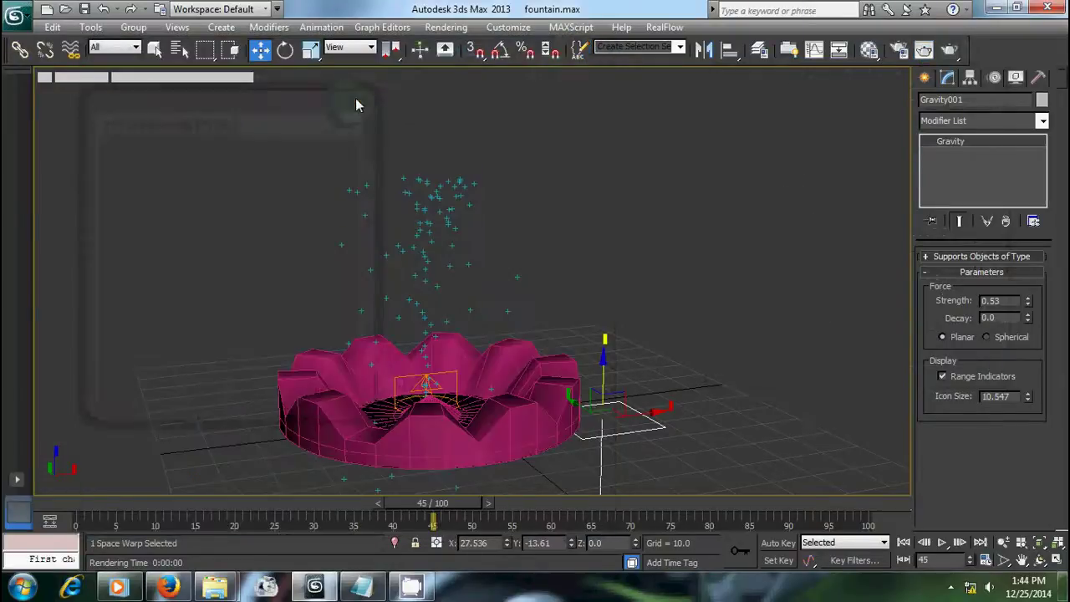
click(442, 231)
- Give SuperSpray001 Image motion blur with a 20.0 multiplier, then test-render frame 45
right_click(428, 221)
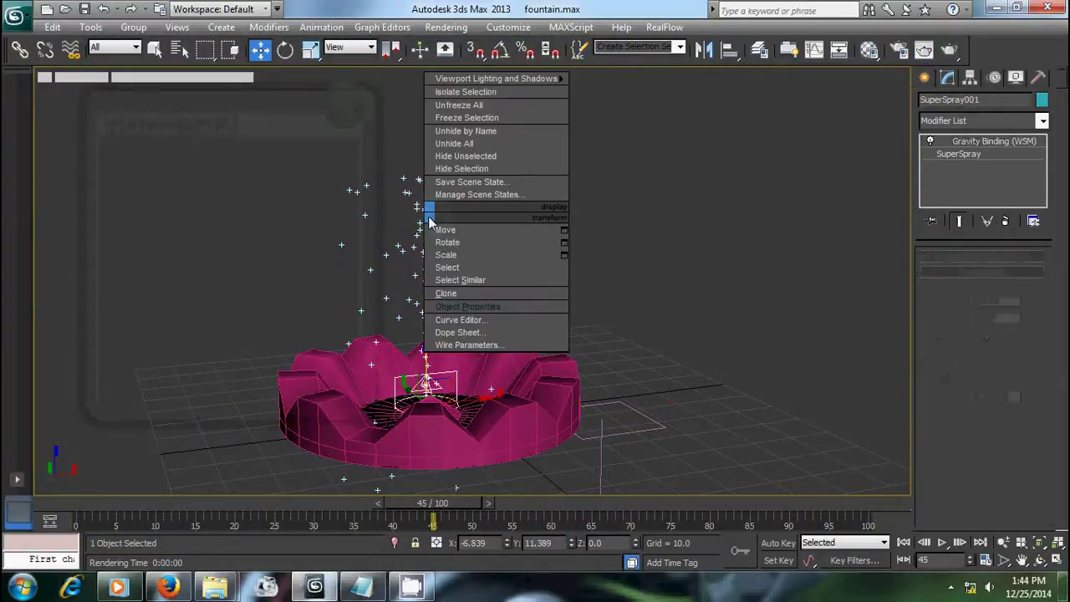
click(460, 306)
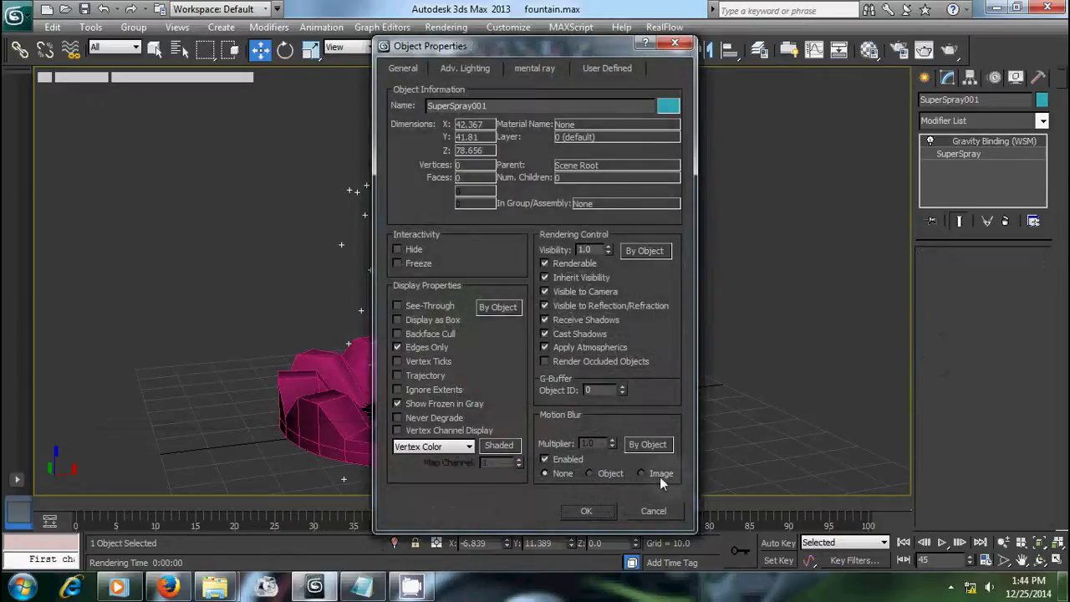
click(657, 473)
double_click(589, 442)
click(587, 510)
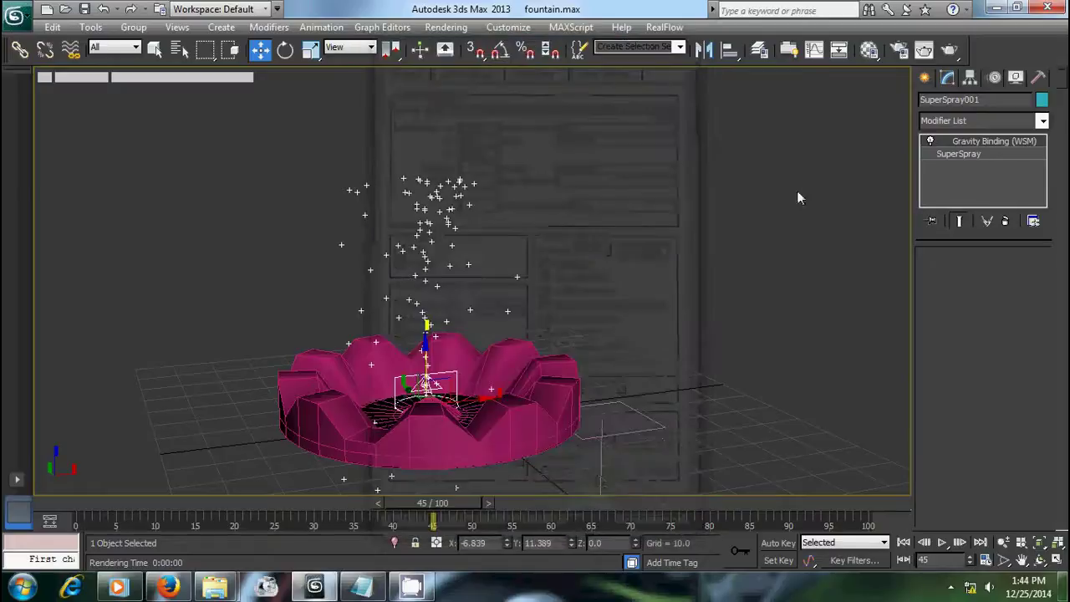
click(923, 49)
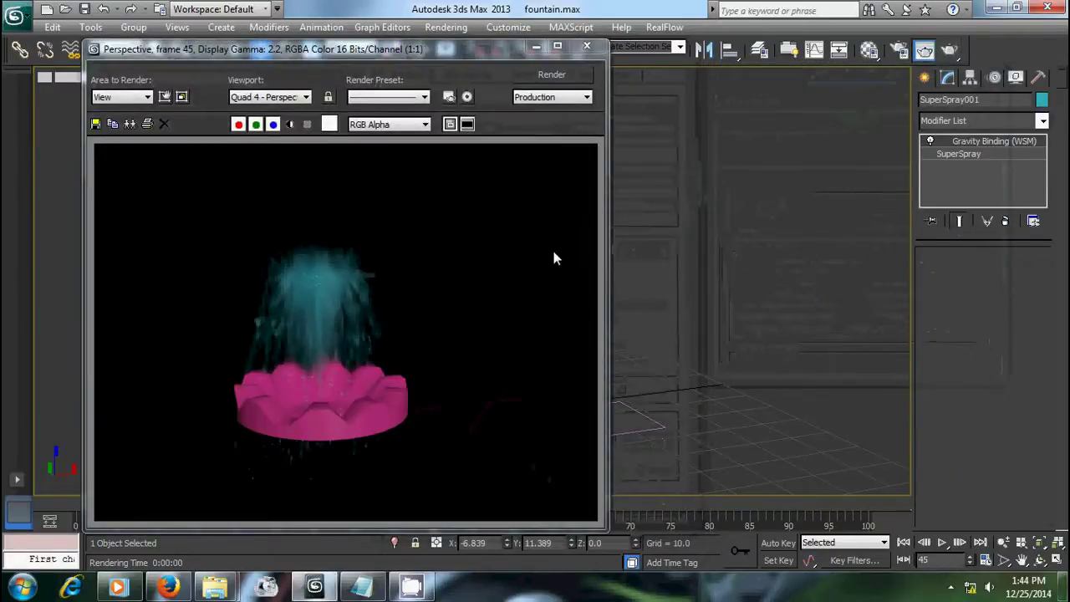
click(589, 47)
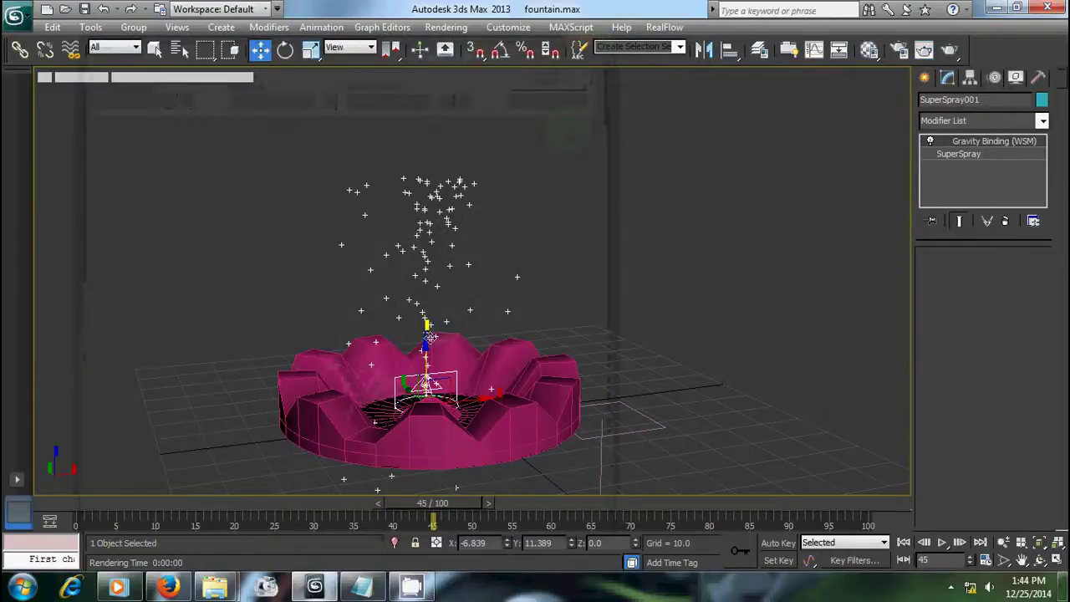
- Lower the SuperSpray emitter into the basin and set particle Life to 20
drag(424, 351, 426, 367)
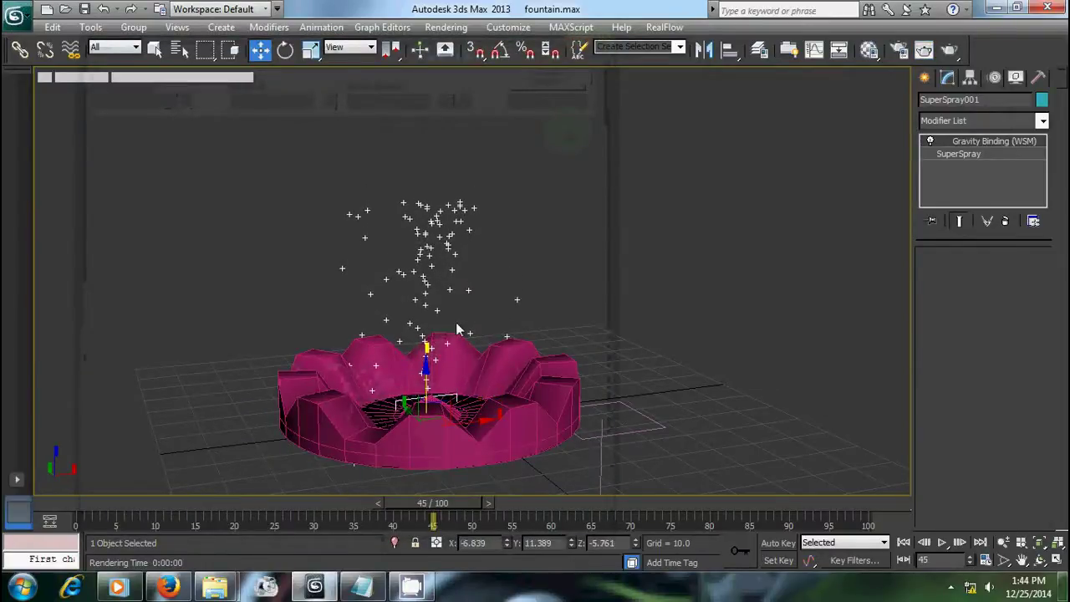
click(955, 153)
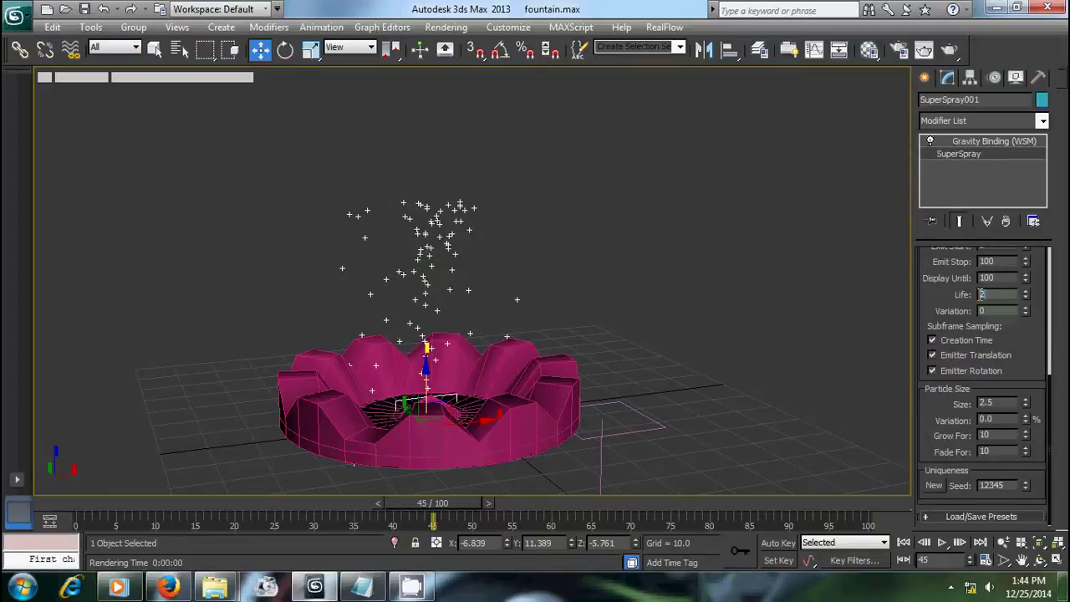
text(0)
double_click(982, 294)
- Test-render the teal fountain spray, then advance the timeline to frame 52
click(923, 49)
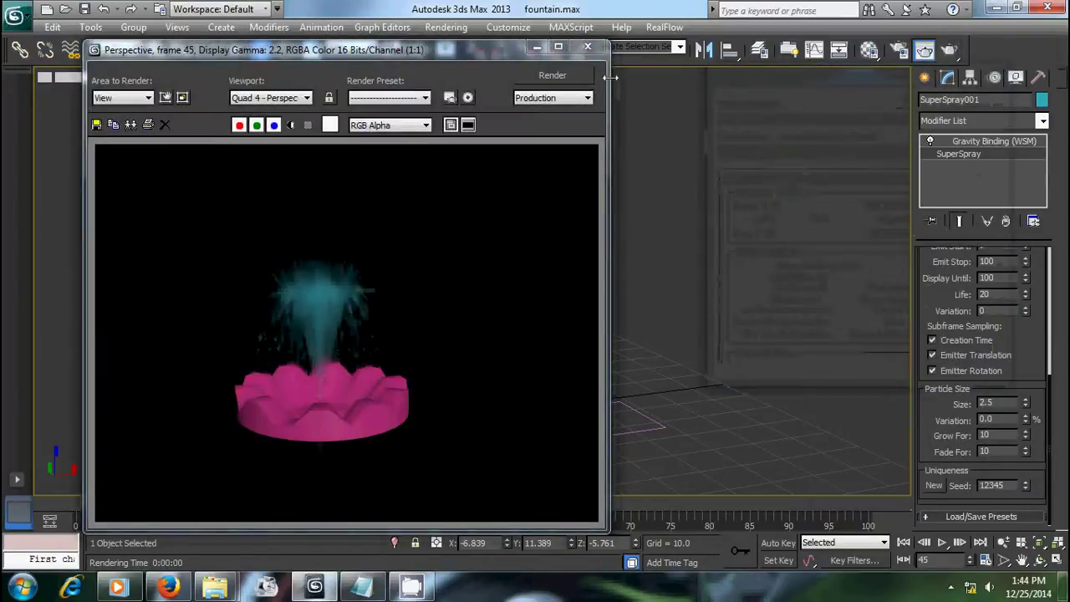
click(586, 48)
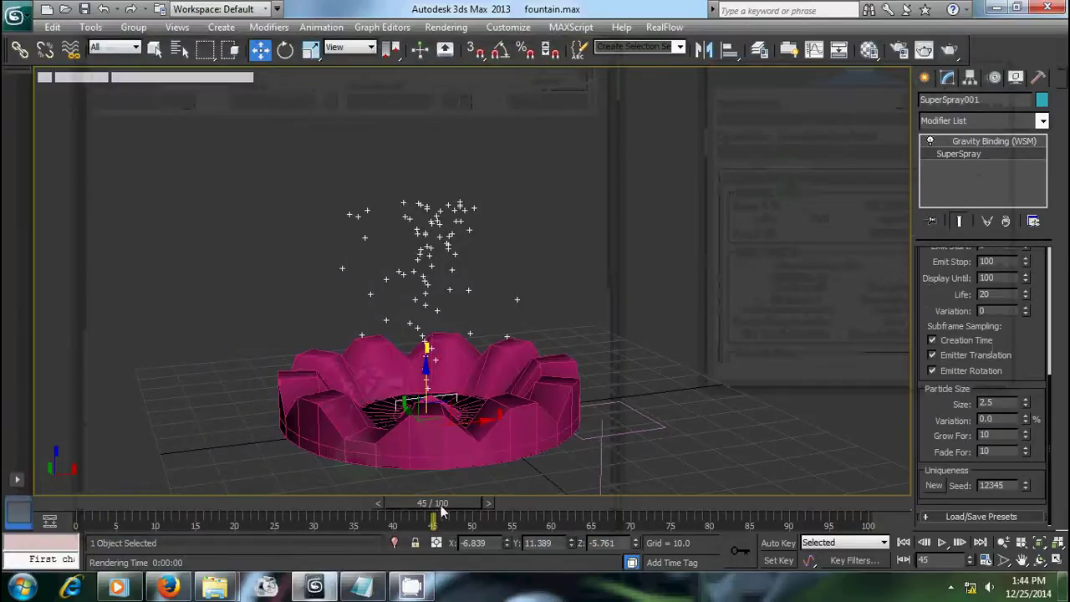
drag(442, 511, 490, 502)
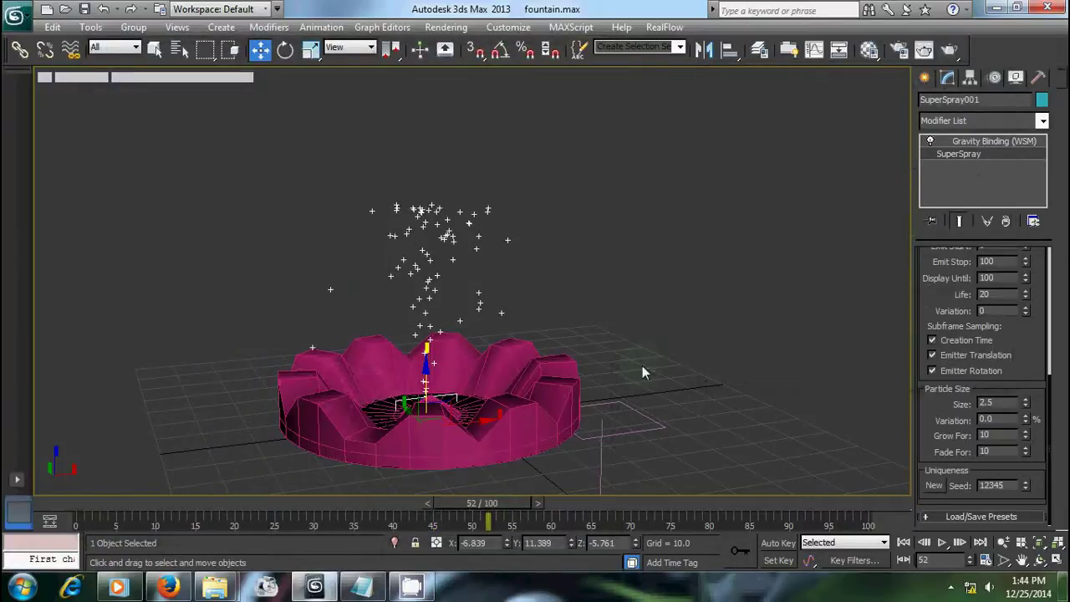
- Render frame 52, then set Gravity001 strength to 0.58 and re-render to compare
click(925, 50)
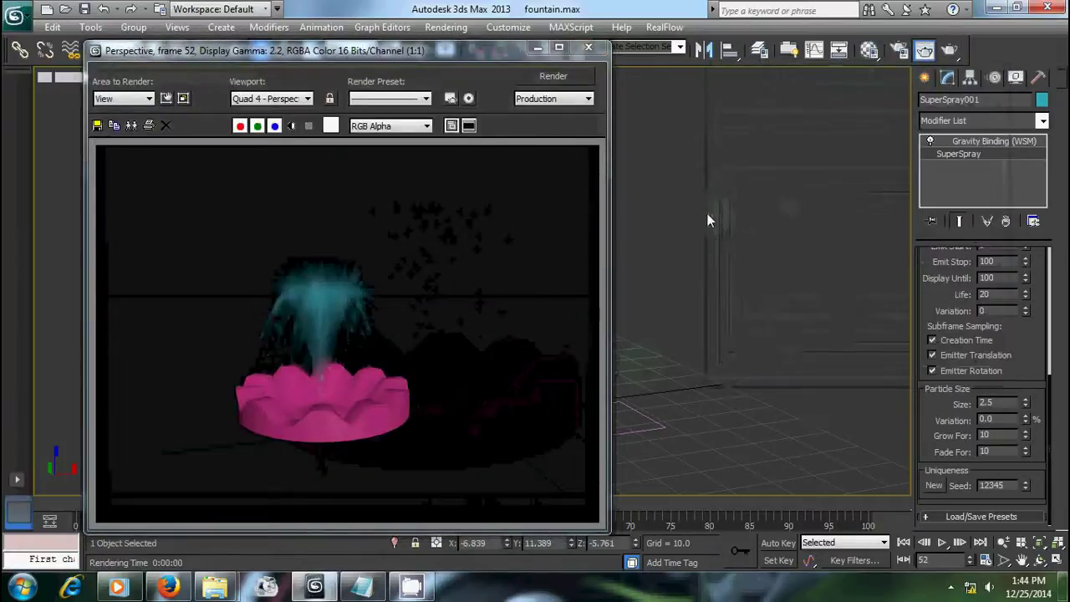
click(588, 48)
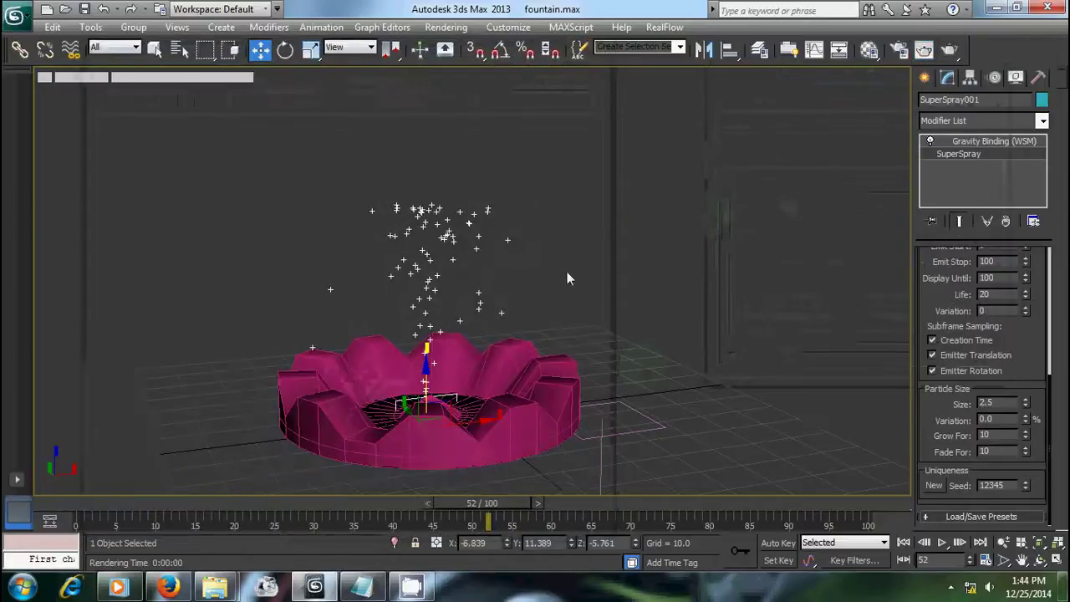
click(628, 431)
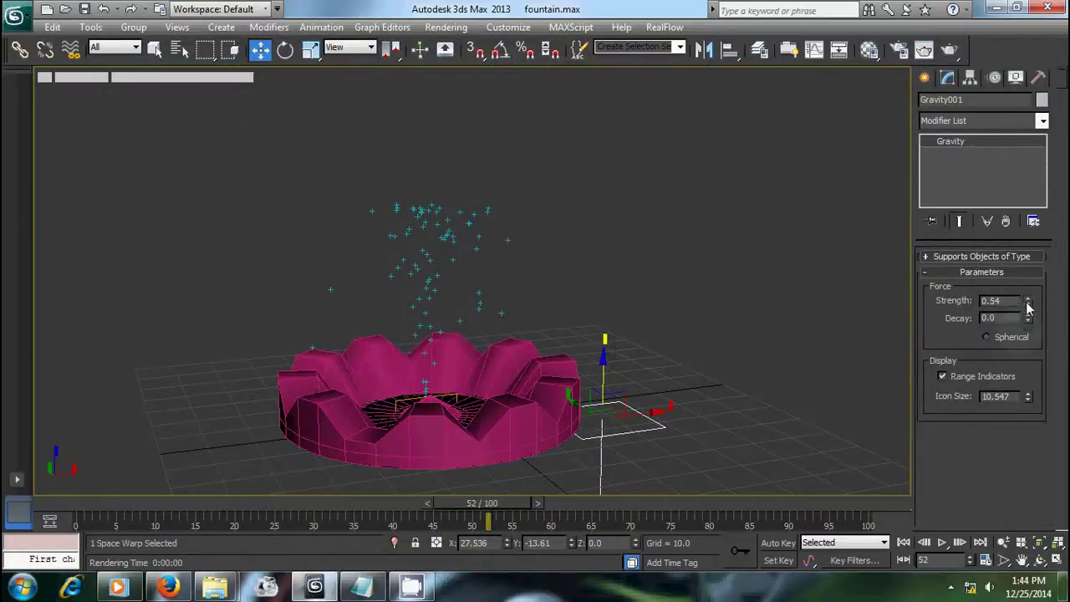
drag(1028, 299, 1029, 296)
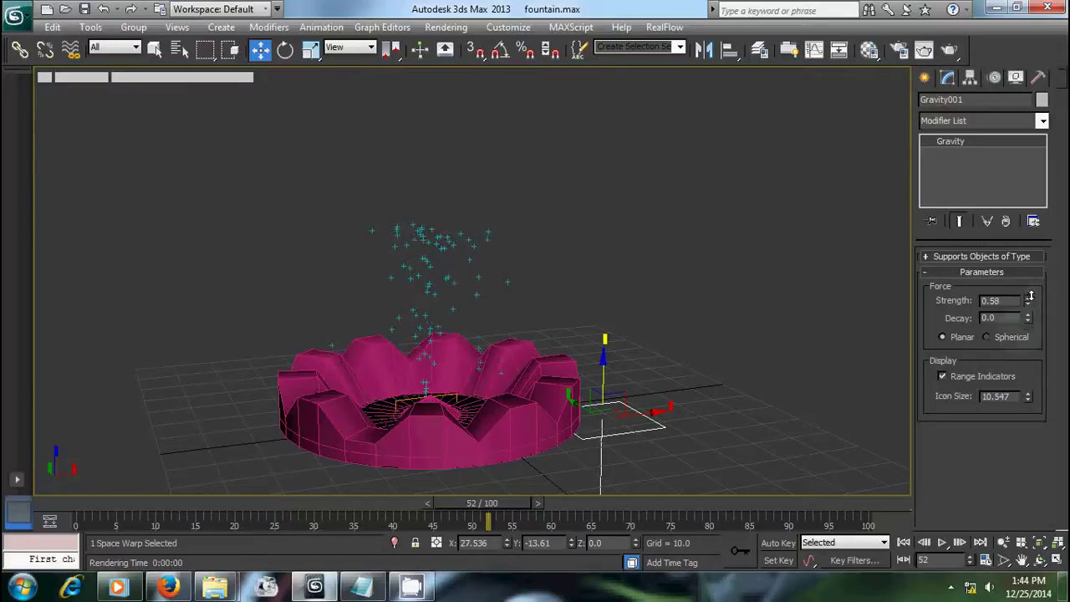
click(949, 49)
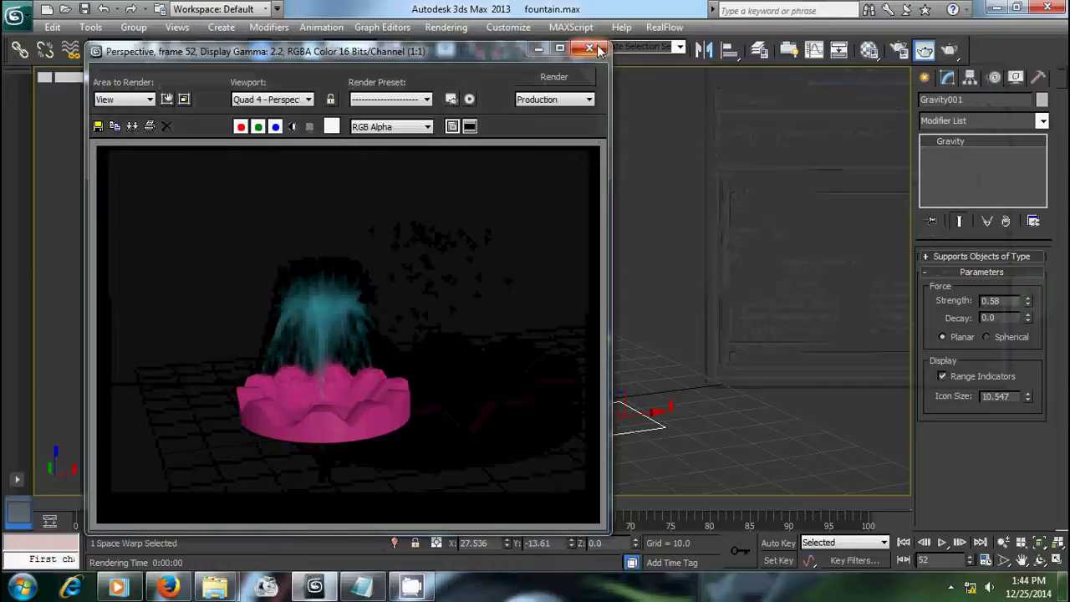
click(590, 50)
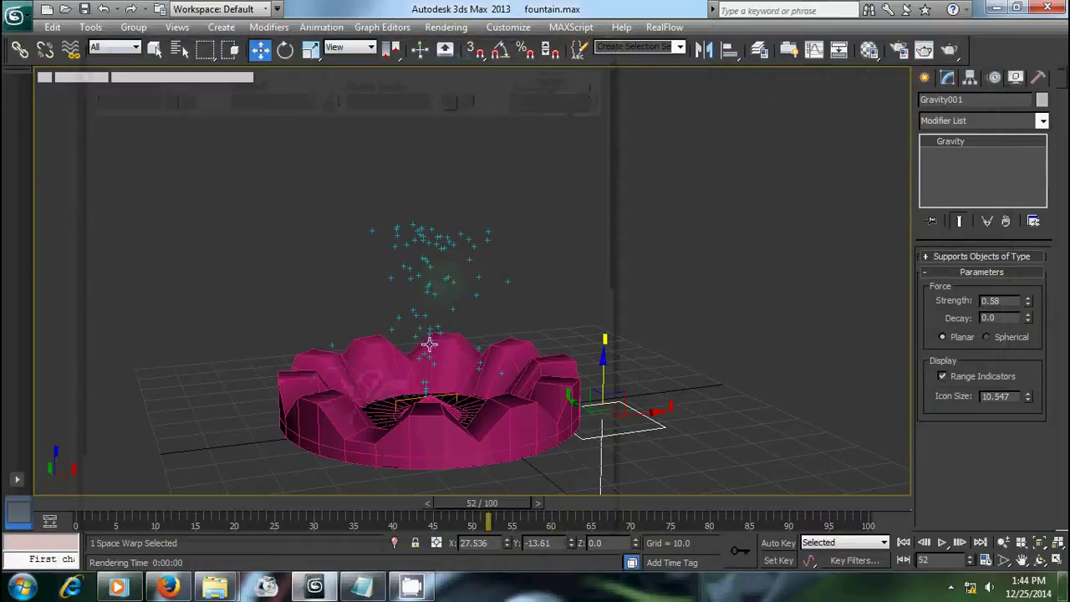
- Lower the SuperSpray emitter further into the basin and test-render the result
click(425, 380)
drag(424, 380, 425, 400)
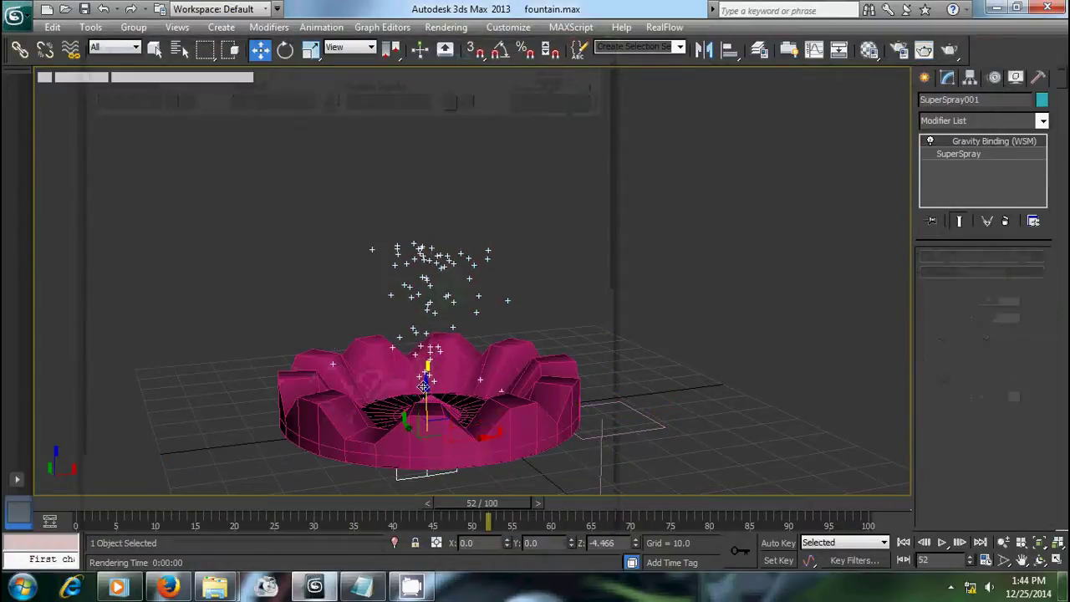
click(949, 50)
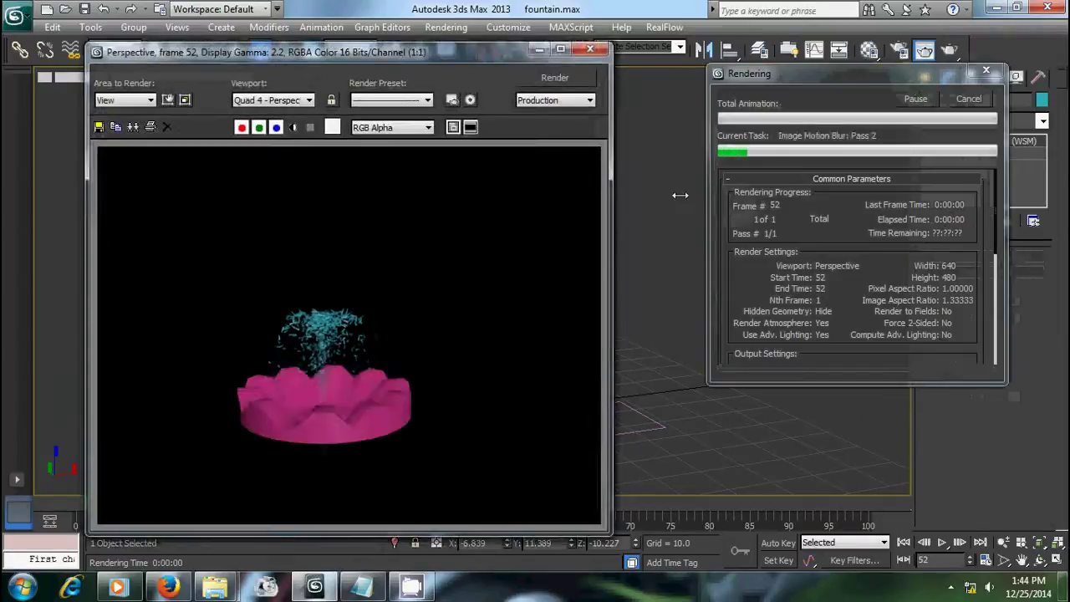
click(590, 49)
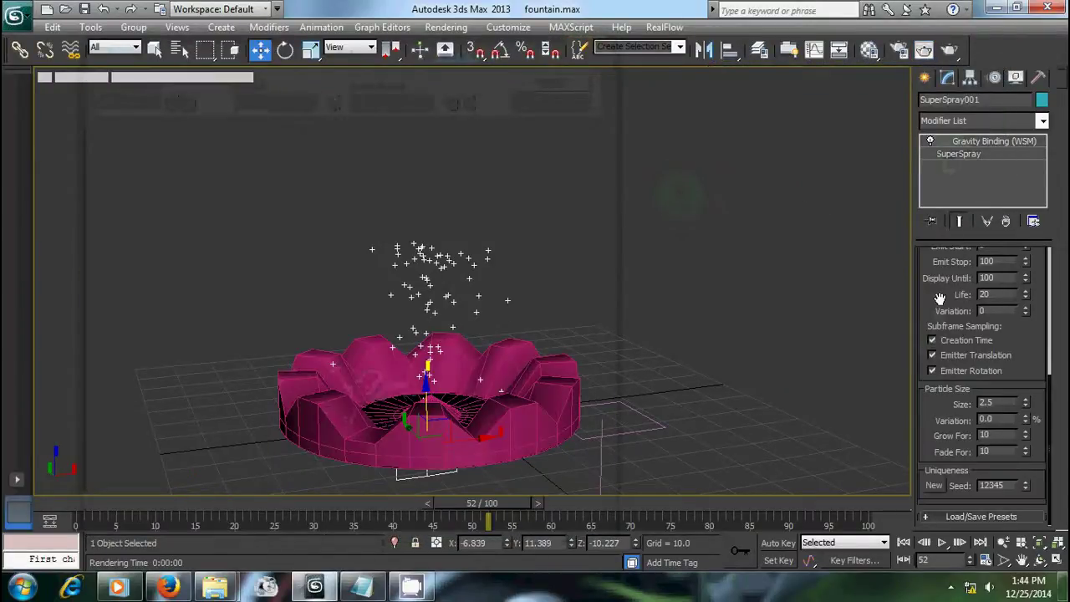
- Set the SuperSpray particle Use Rate to 50 and test-render the denser spray
scroll(939, 299, up, 5)
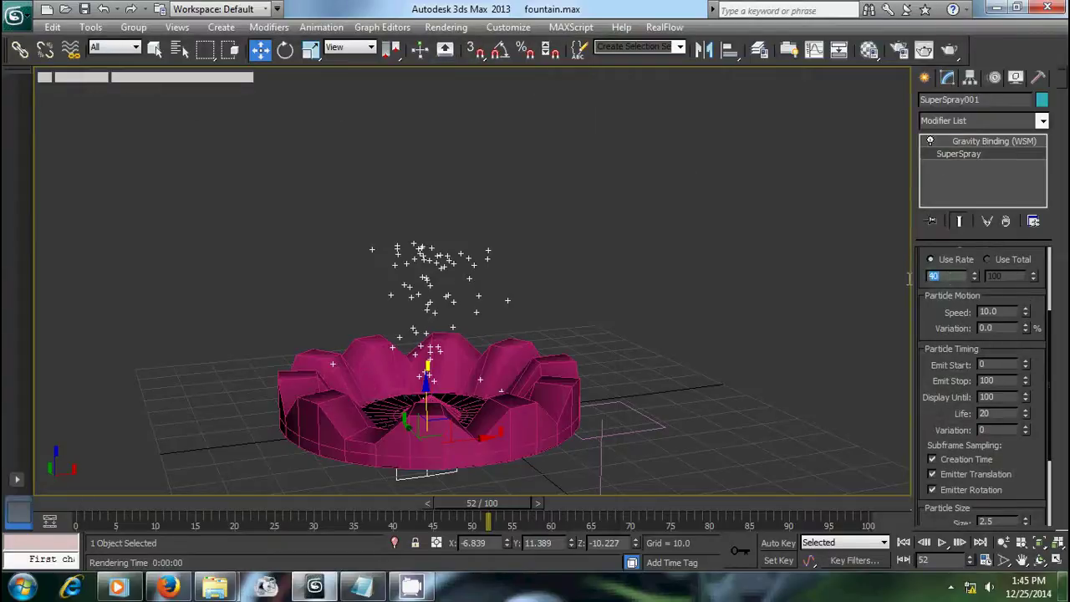
text(50)
key(Return)
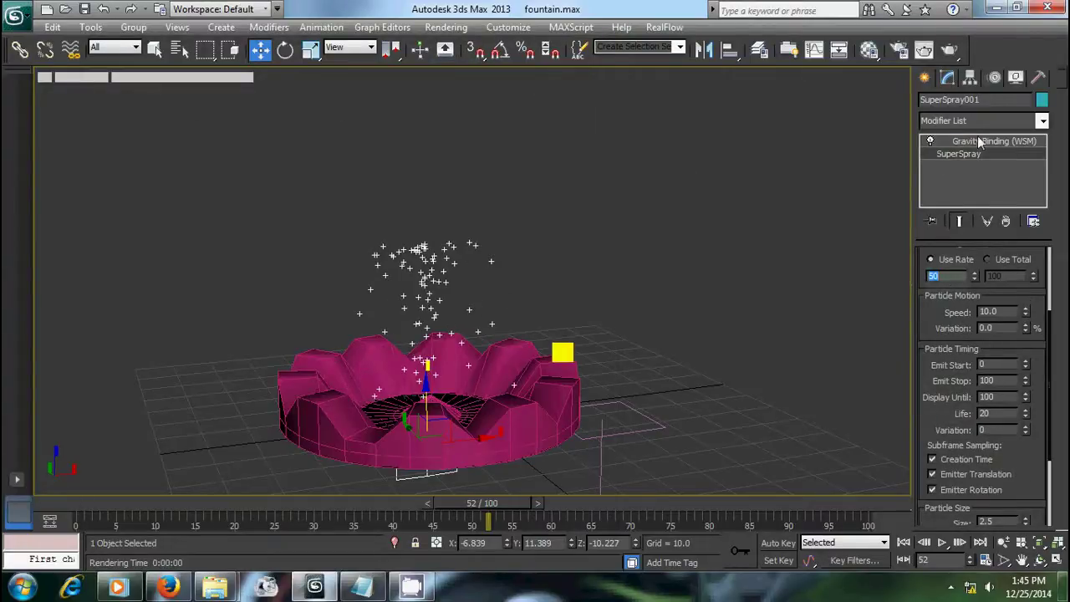
click(947, 50)
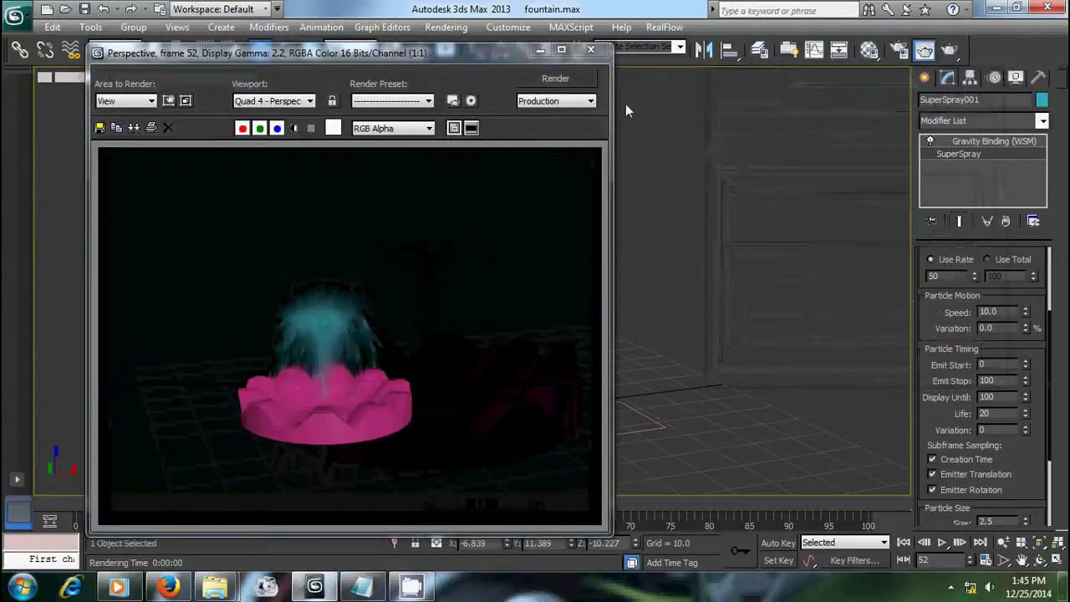
click(591, 52)
- Widen the spray spread to 10 degrees and test-render the fountain
scroll(929, 330, up, 5)
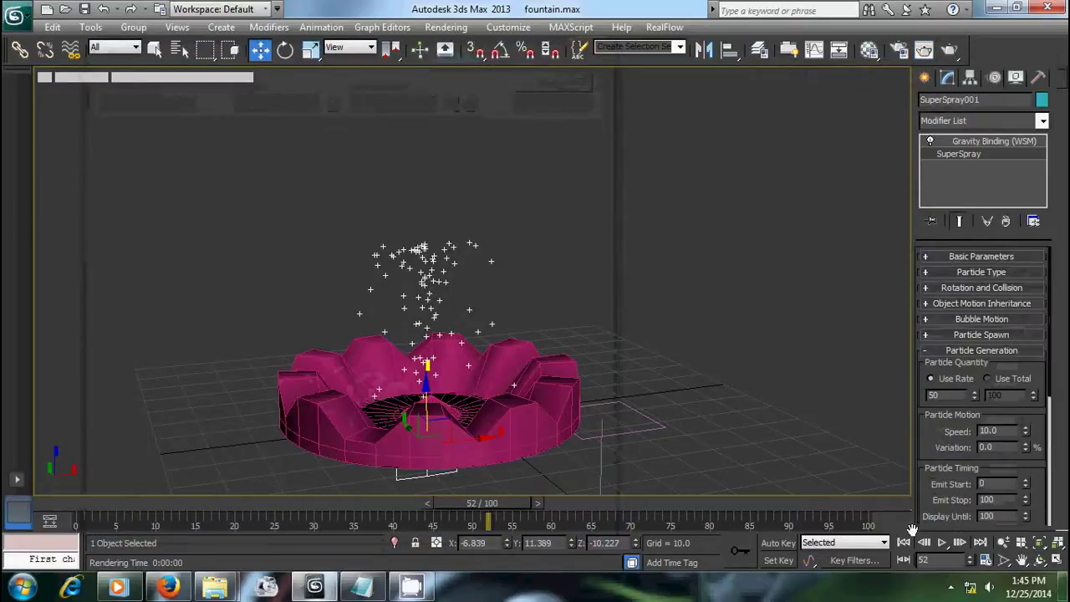
click(953, 257)
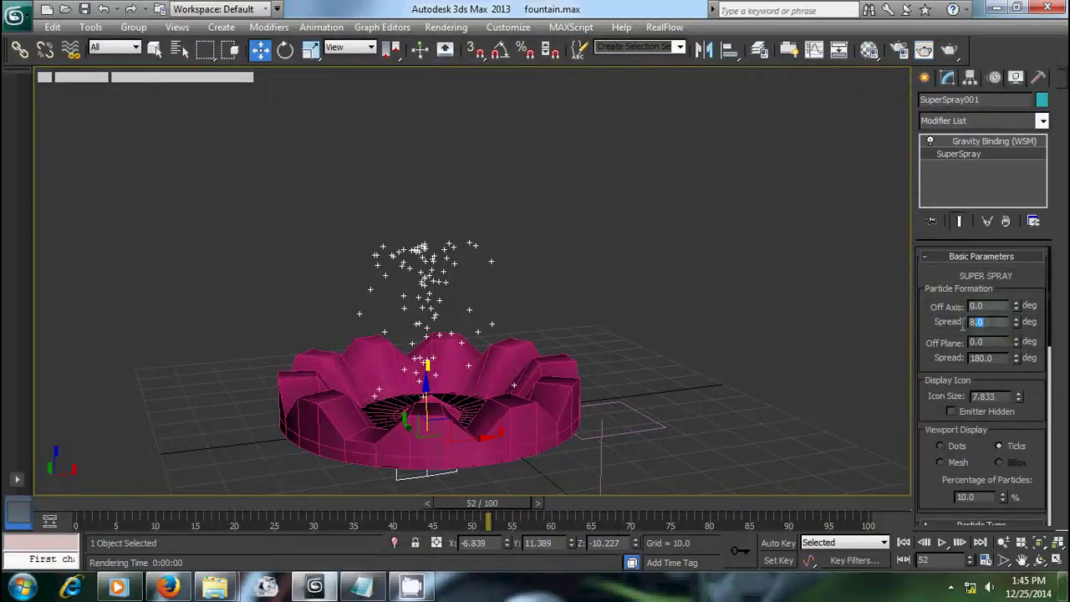
text(0)
key(Return)
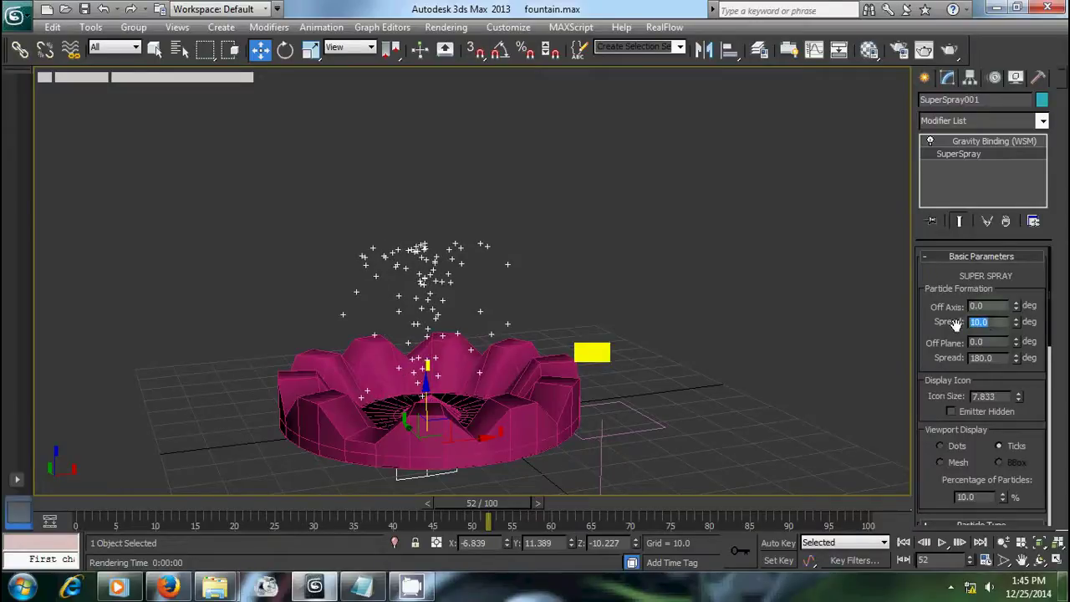
click(949, 50)
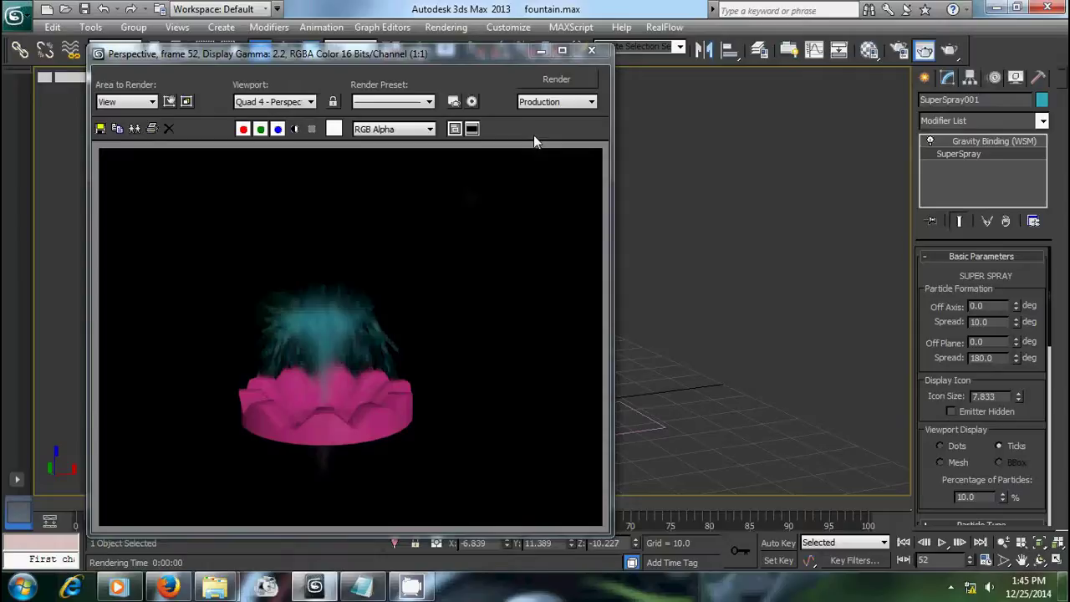
click(592, 52)
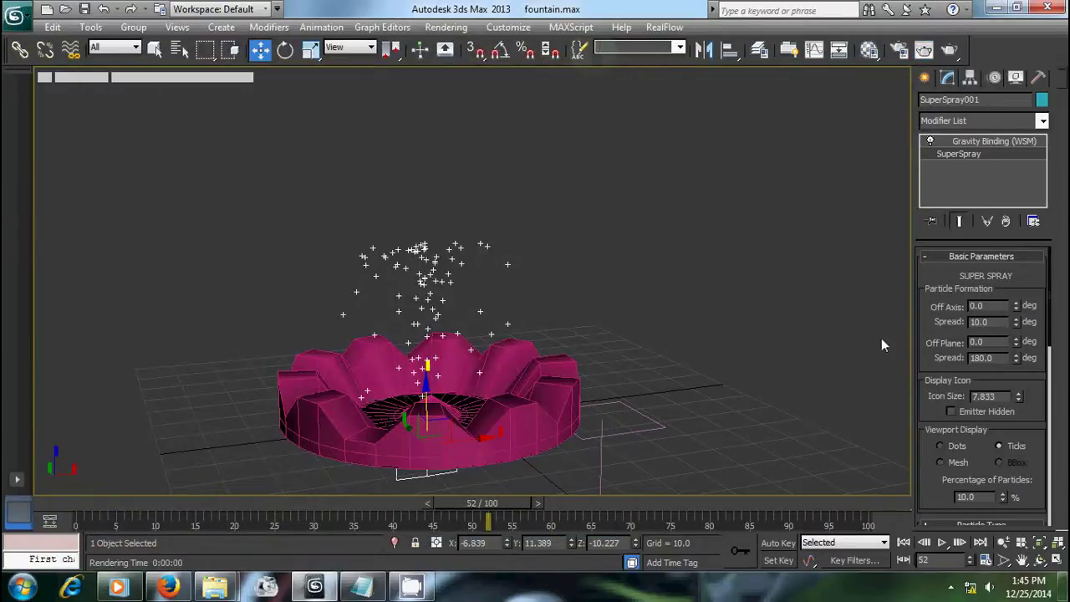
- Orbit the Perspective view to look down on the fountain and test-render it
click(1039, 560)
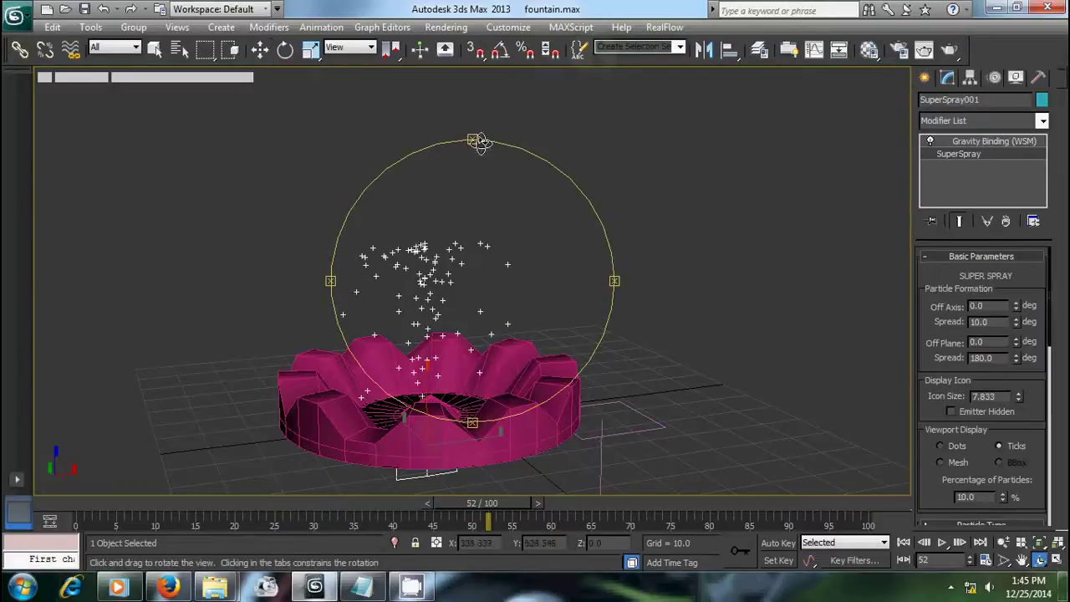
drag(474, 134, 472, 149)
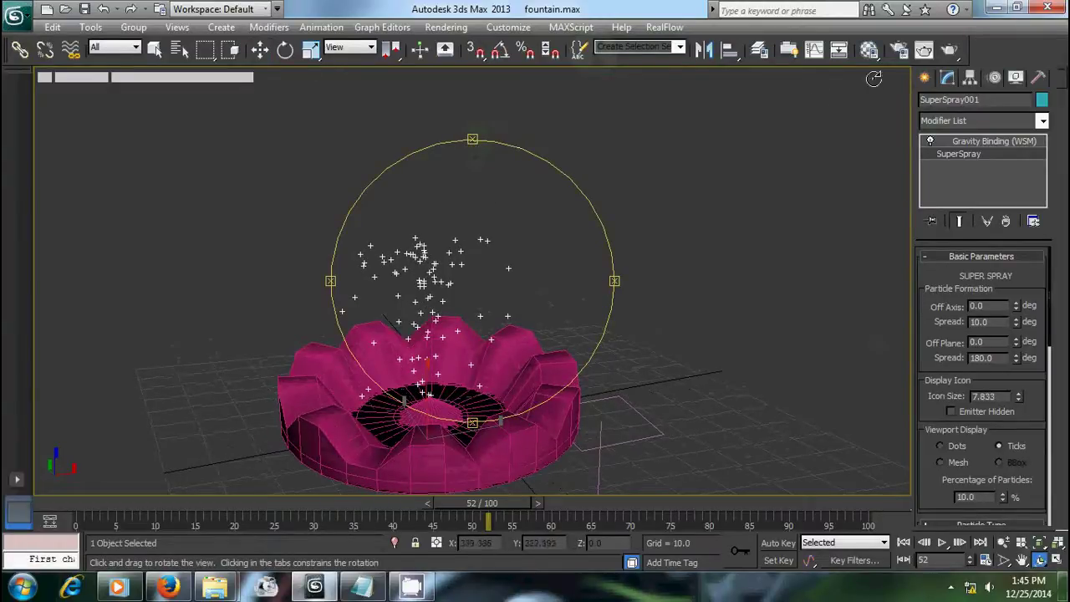
click(949, 49)
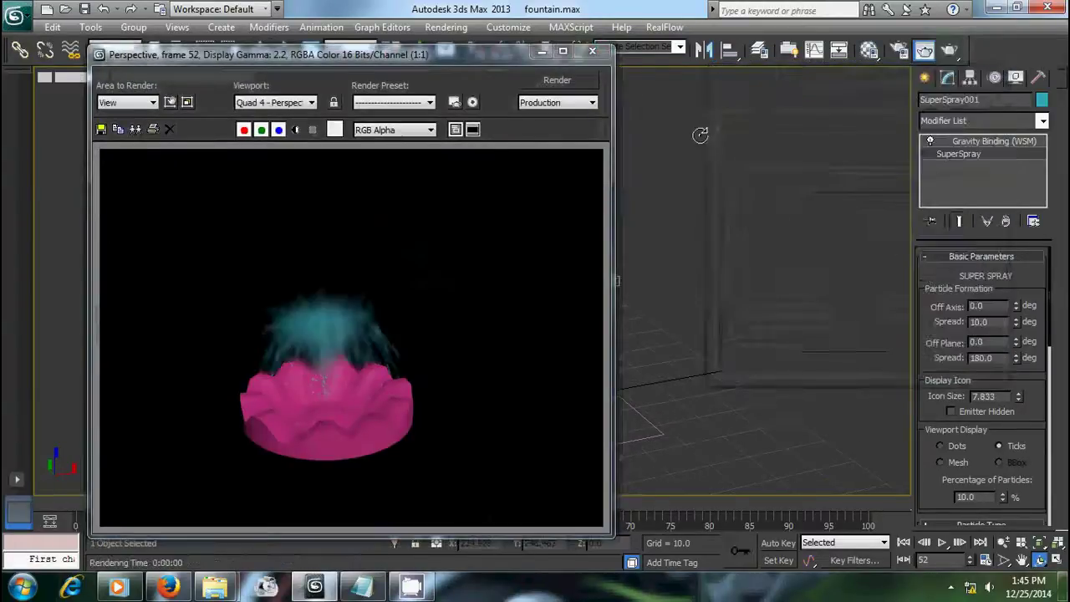
click(591, 51)
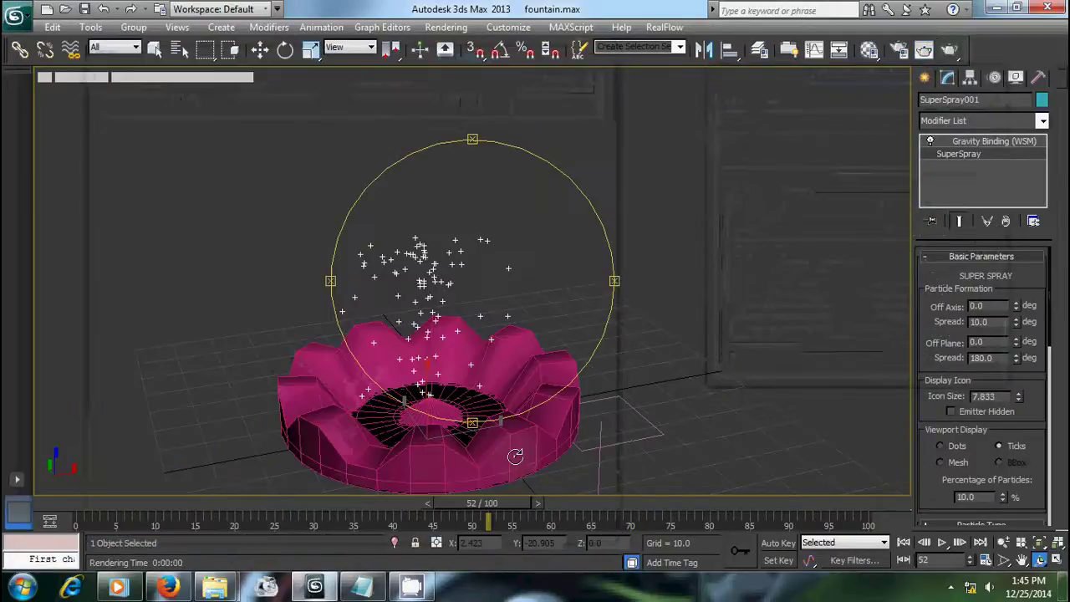
- Scrub the time slider to frame 70 and return to the four-viewport layout
mouse_move(491, 515)
mouse_down()
mouse_move(310, 507)
mouse_move(709, 518)
mouse_move(582, 511)
mouse_move(613, 509)
mouse_up()
key(ctrl+r)
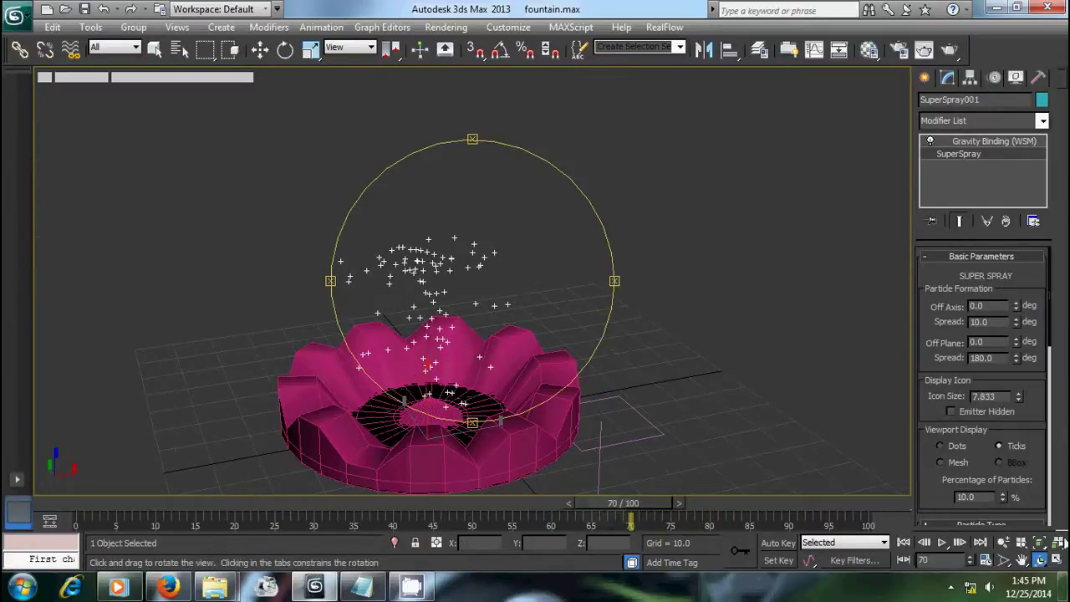
click(1058, 561)
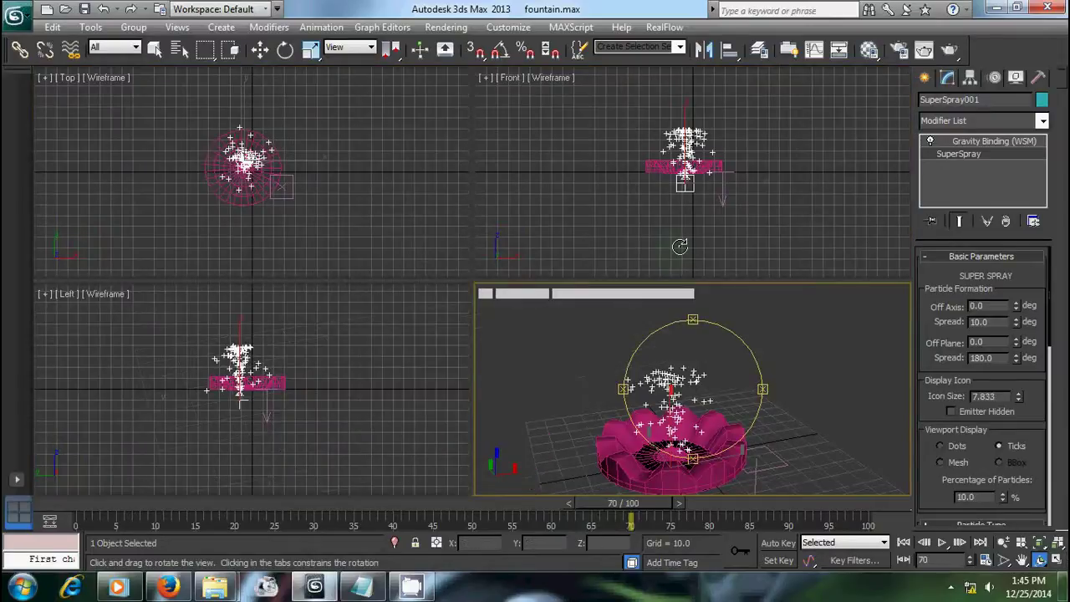
- Create a target camera aimed at the fountain
click(259, 49)
click(926, 78)
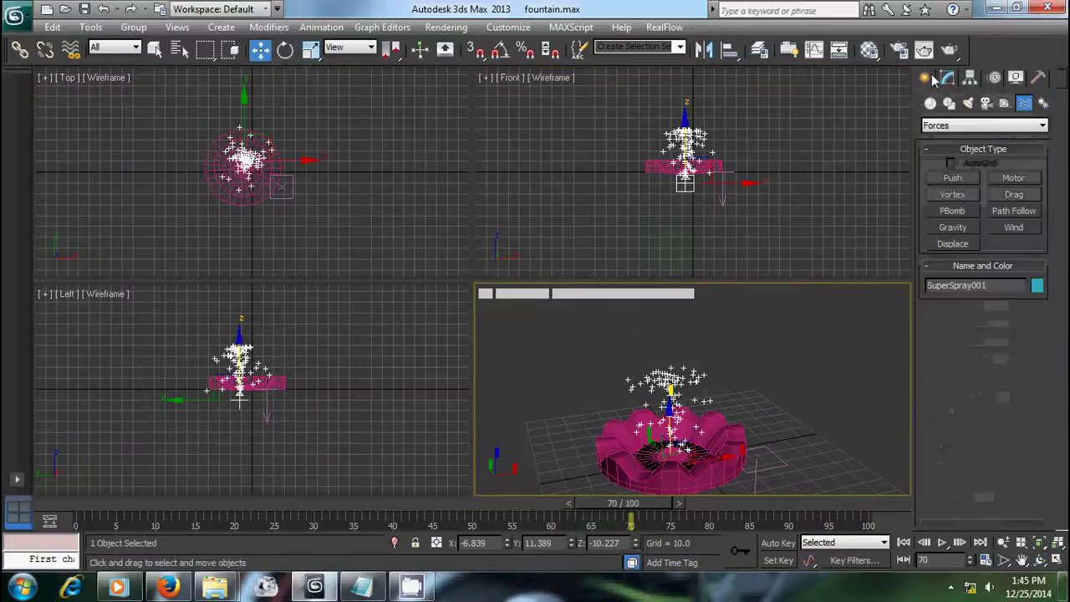
click(986, 103)
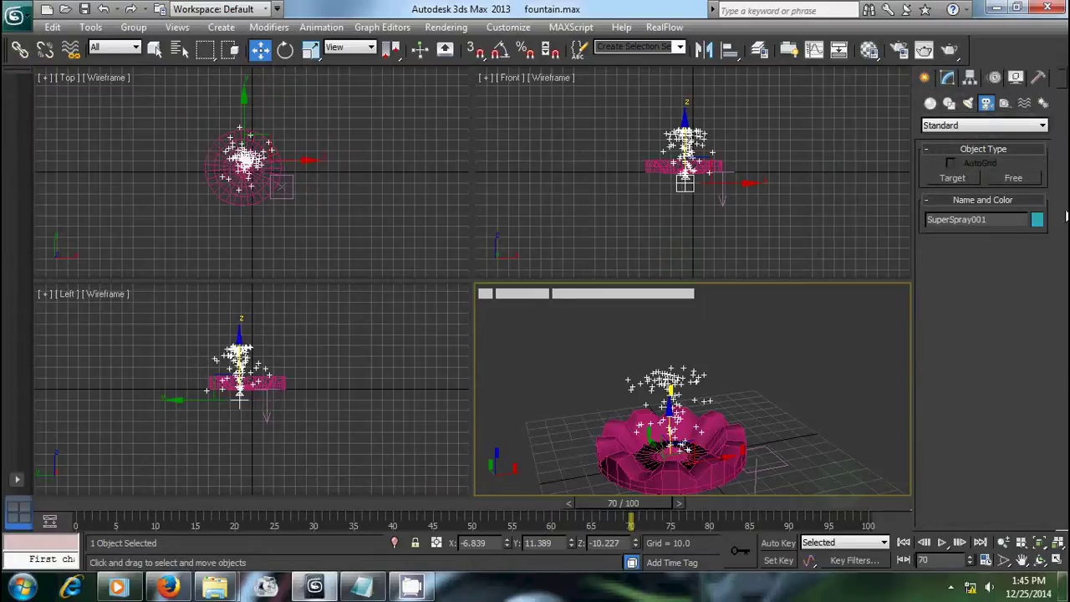
click(952, 178)
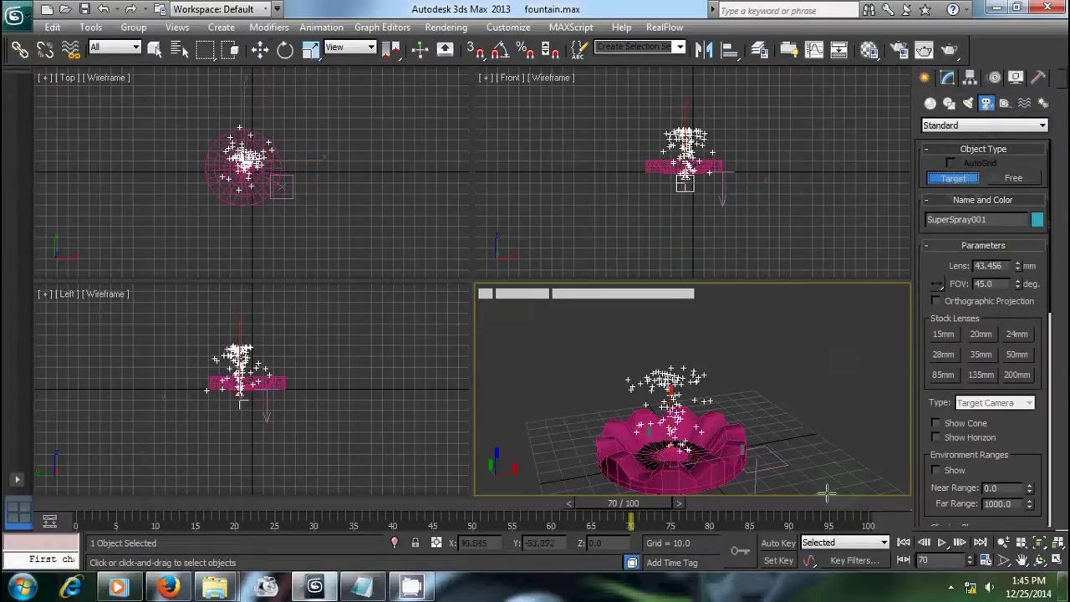
drag(844, 484, 660, 407)
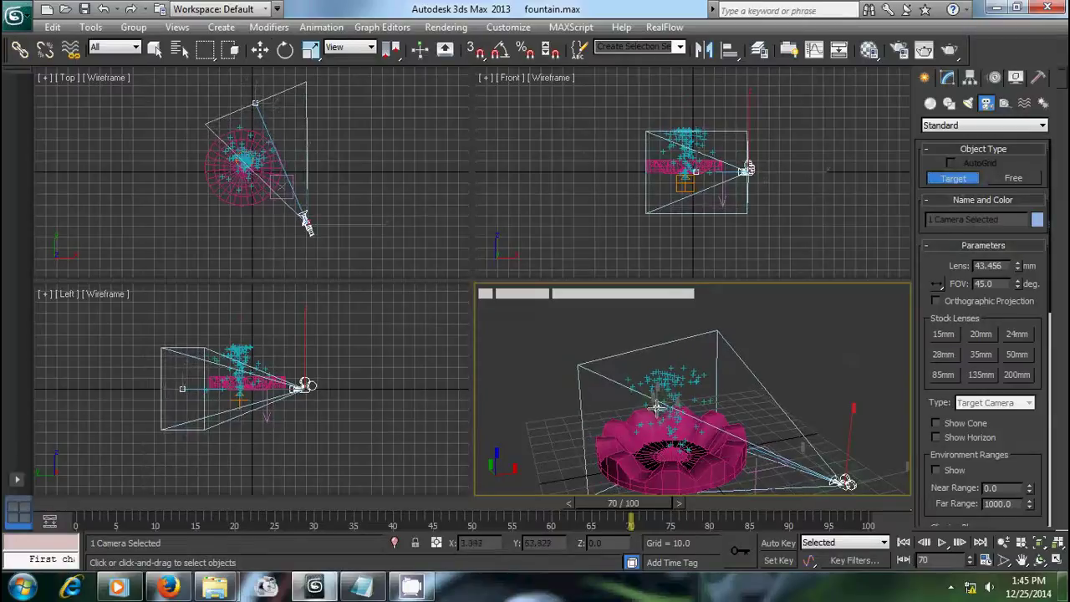
- Shift the camera left and closer in the Top view, then set Perspective to the camera view
click(259, 50)
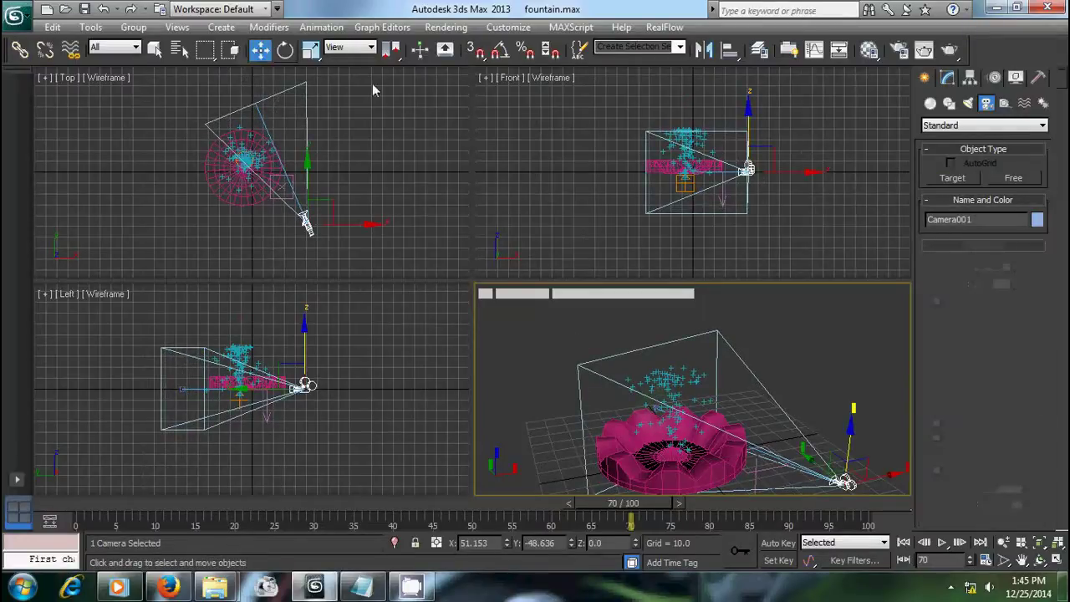
drag(361, 228, 278, 240)
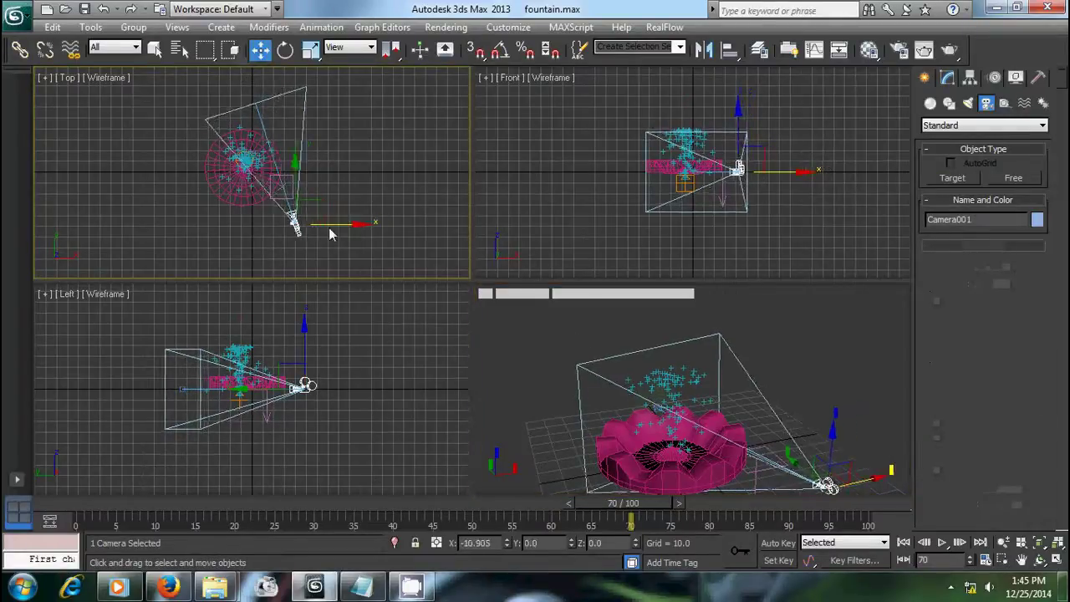
click(229, 167)
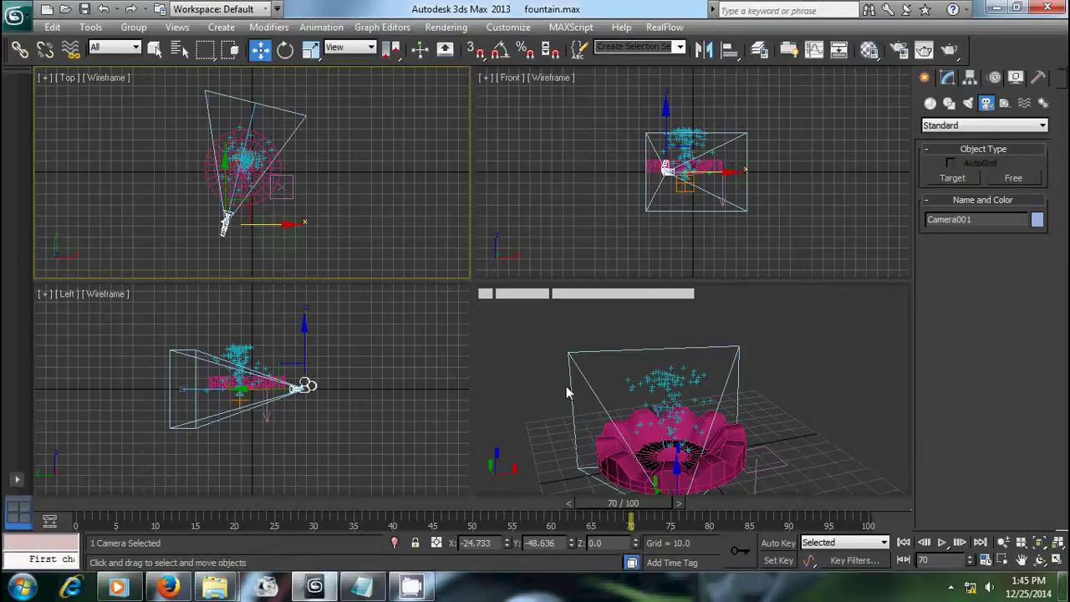
click(609, 344)
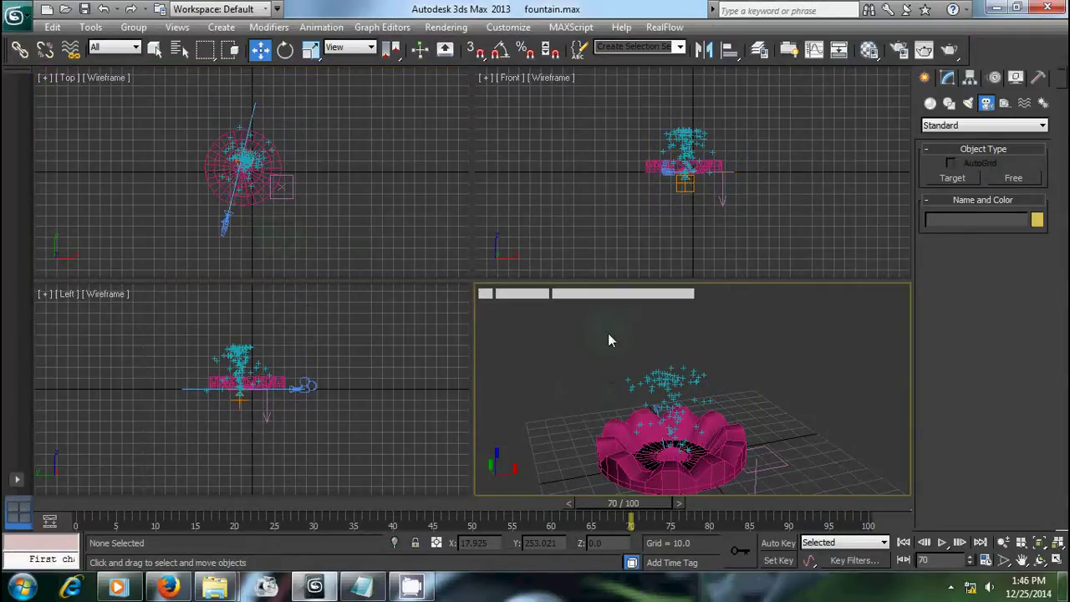
key(c)
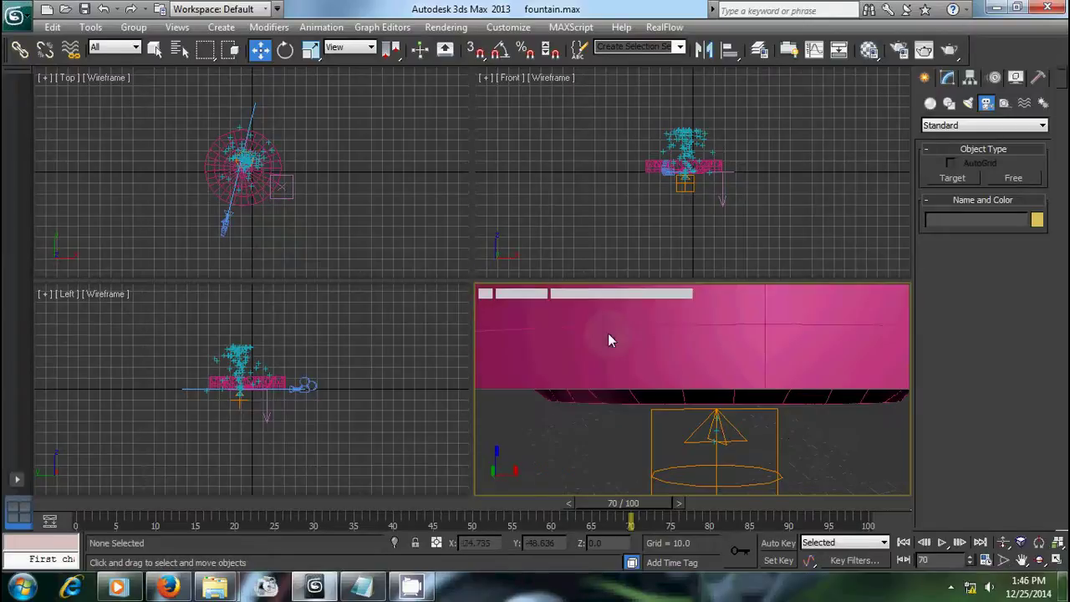
- Raise and pull the camera back in the Left view to frame the whole fountain, then render
click(313, 390)
drag(305, 345, 305, 317)
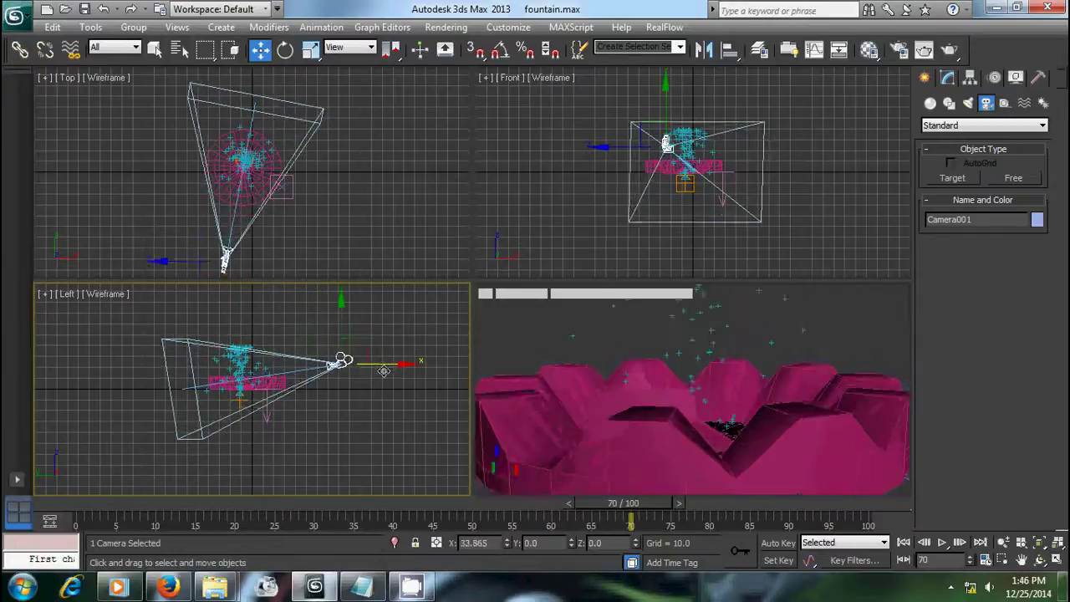
drag(342, 365, 374, 365)
drag(374, 314, 374, 280)
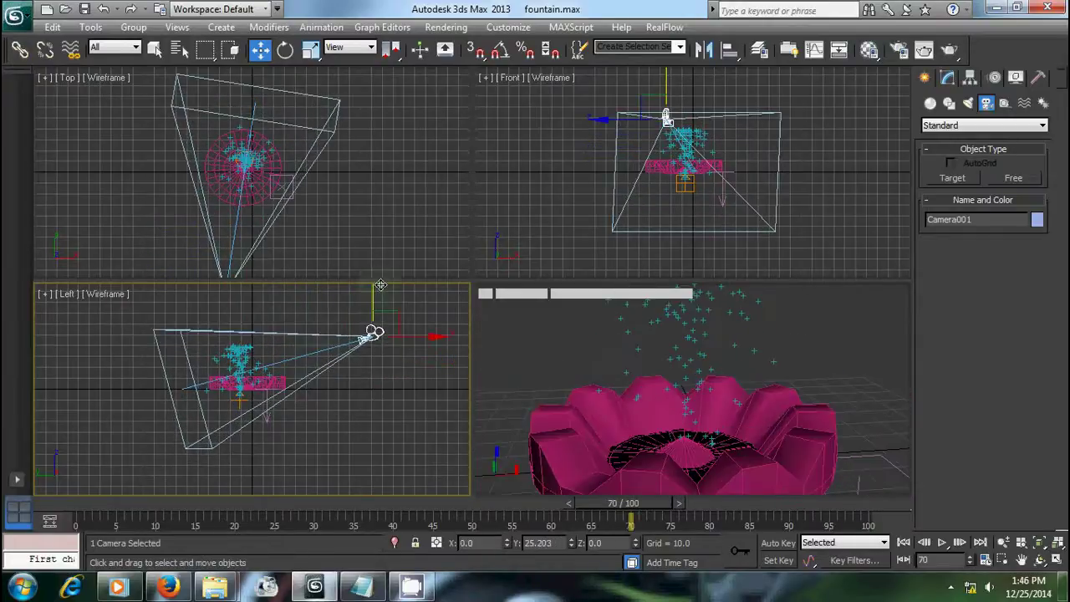
drag(413, 332, 484, 336)
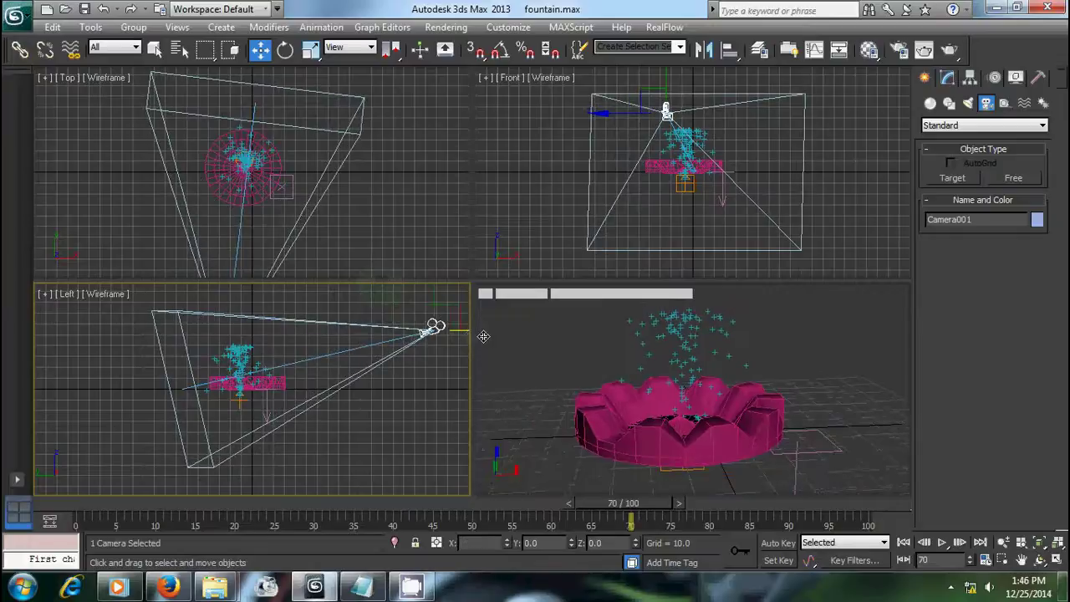
click(564, 365)
click(946, 51)
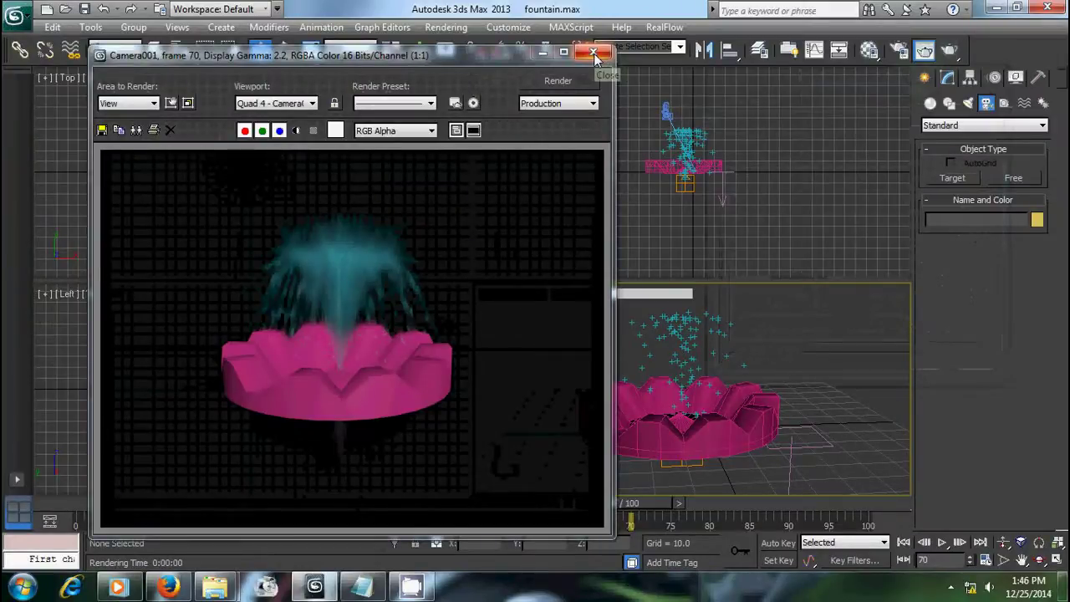
- Raise Camera001 slightly in the Left view and re-render frame 70 through the camera
click(594, 53)
click(440, 323)
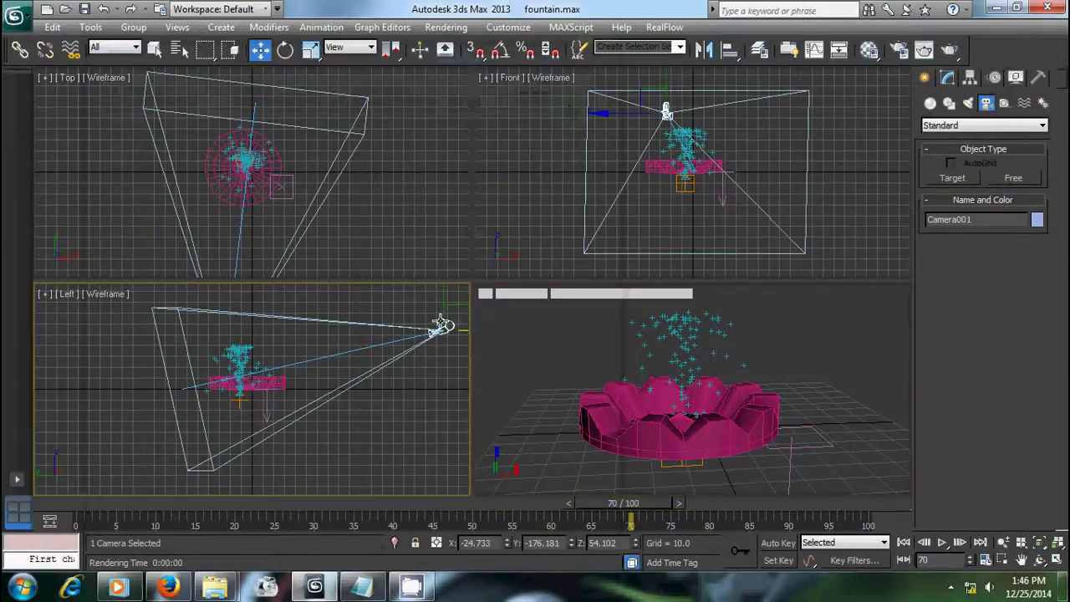
drag(440, 303, 443, 289)
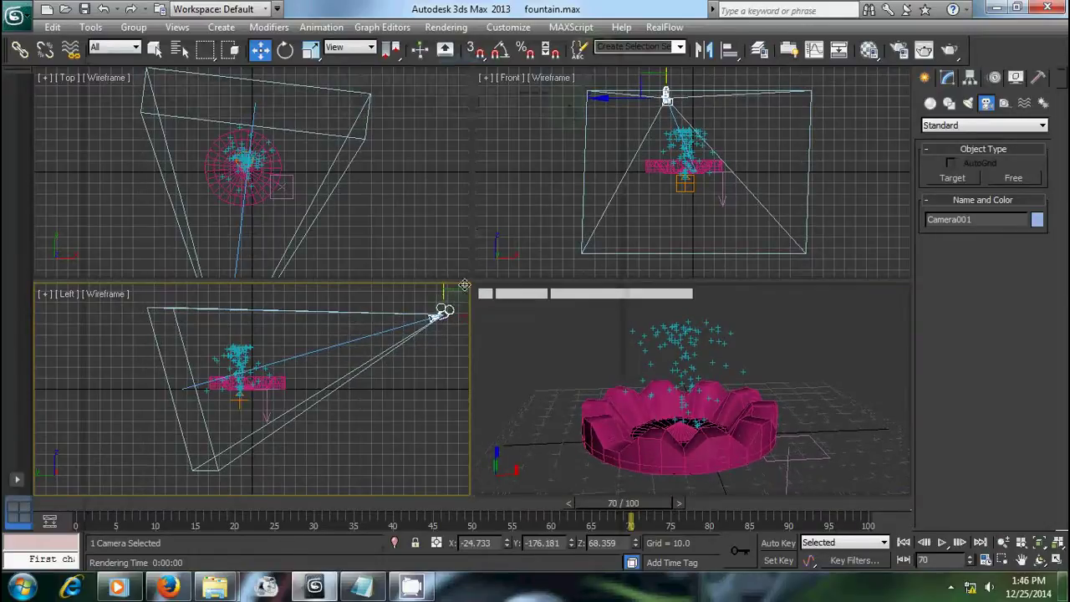
click(924, 52)
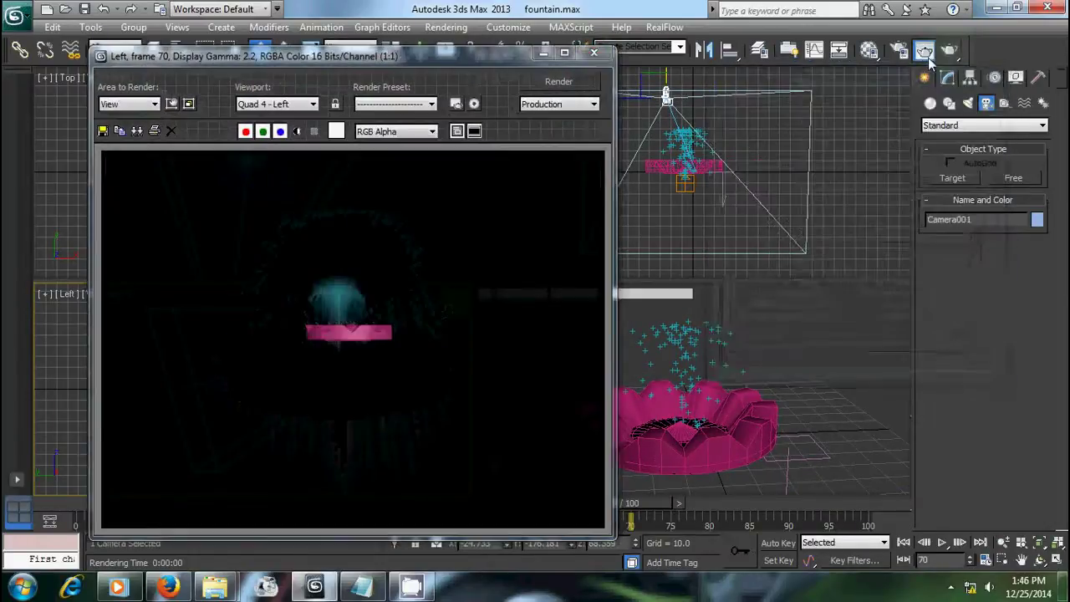
click(605, 55)
click(814, 399)
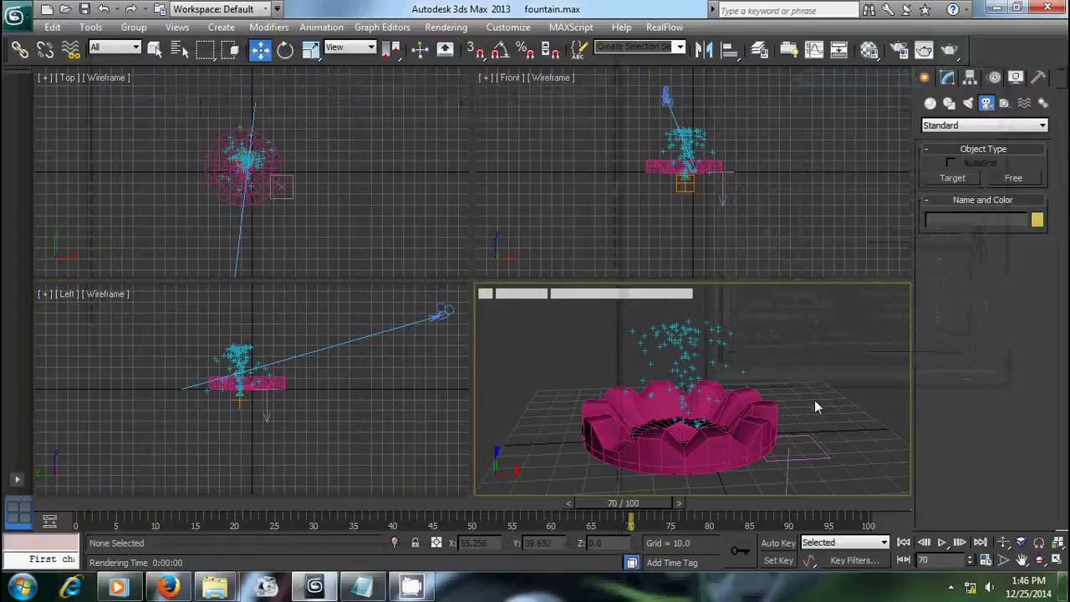
click(925, 51)
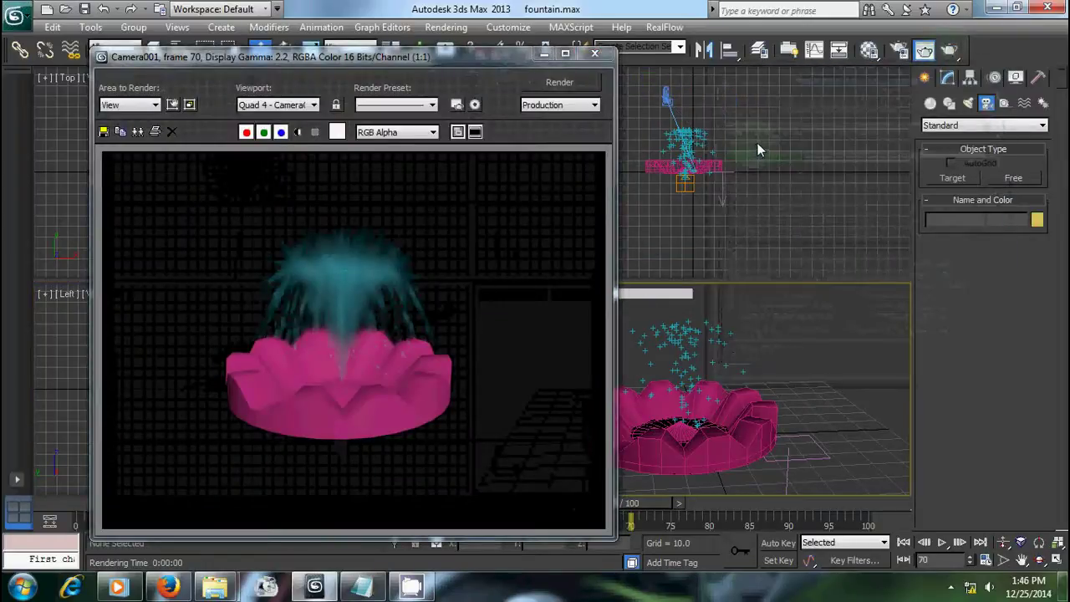
click(595, 56)
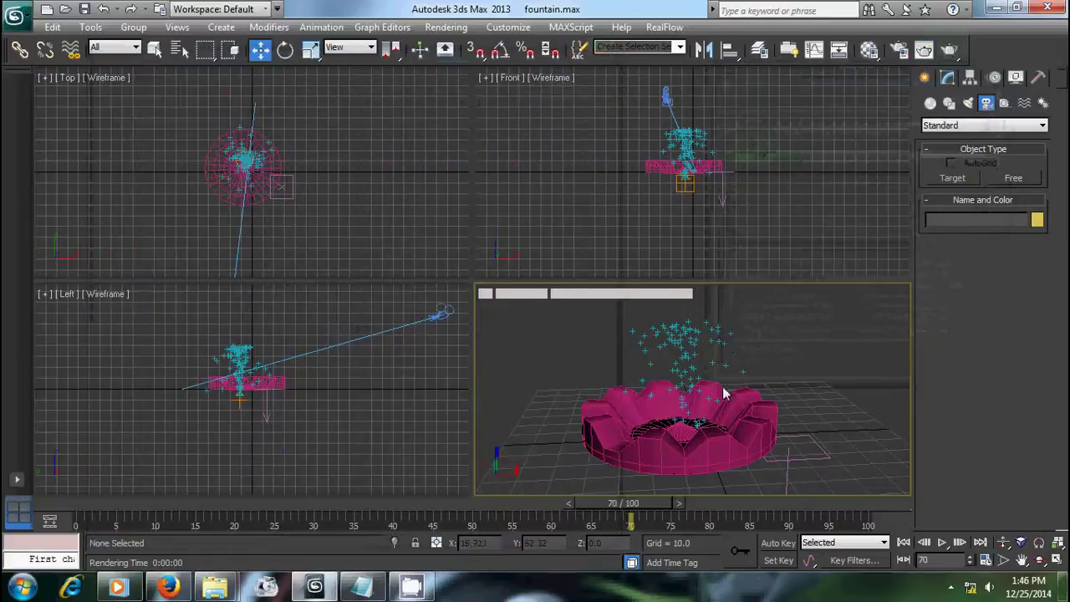
- Slide the SuperSpray emitter along X and test-render the Left view
click(682, 409)
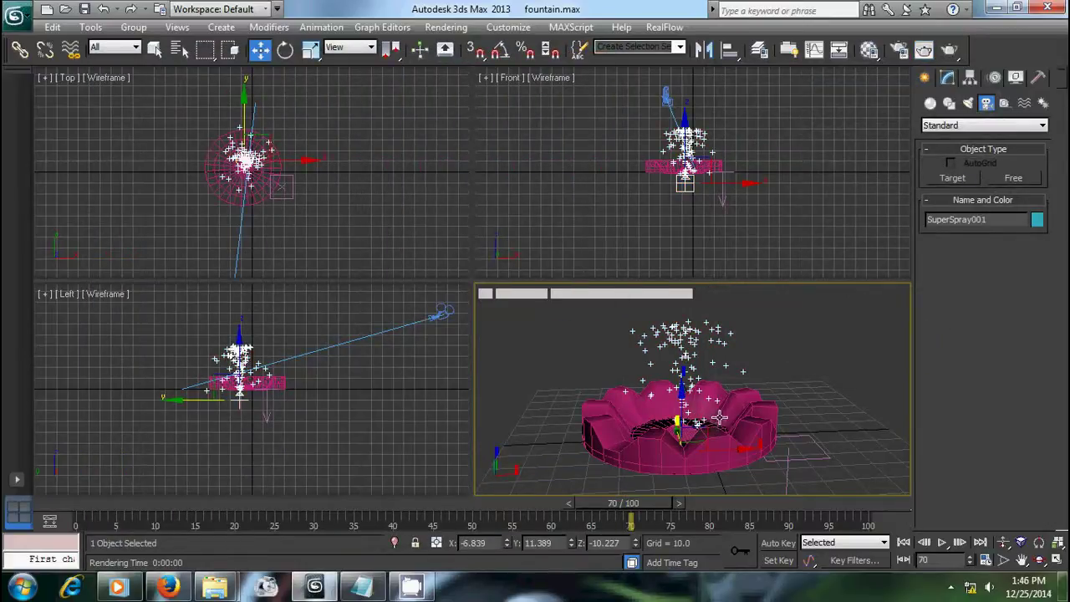
drag(741, 437, 730, 454)
click(729, 454)
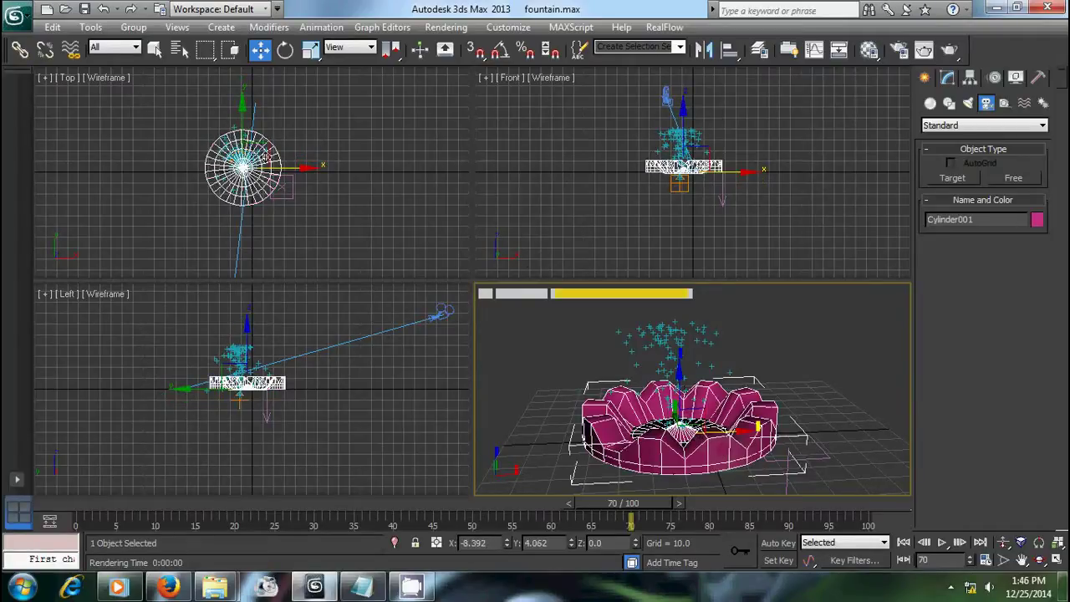
click(249, 350)
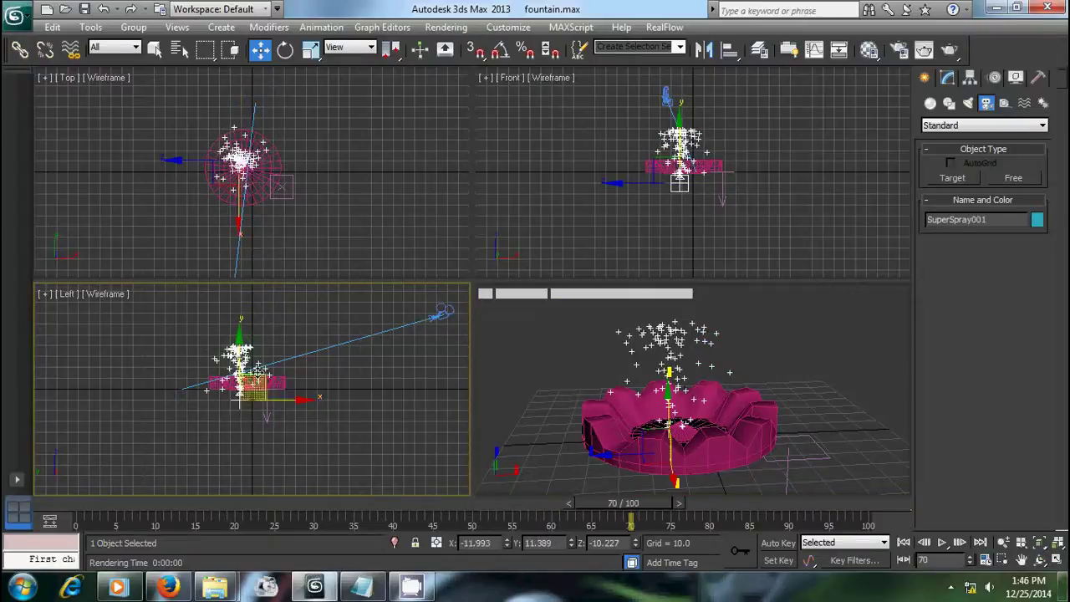
drag(280, 400, 288, 400)
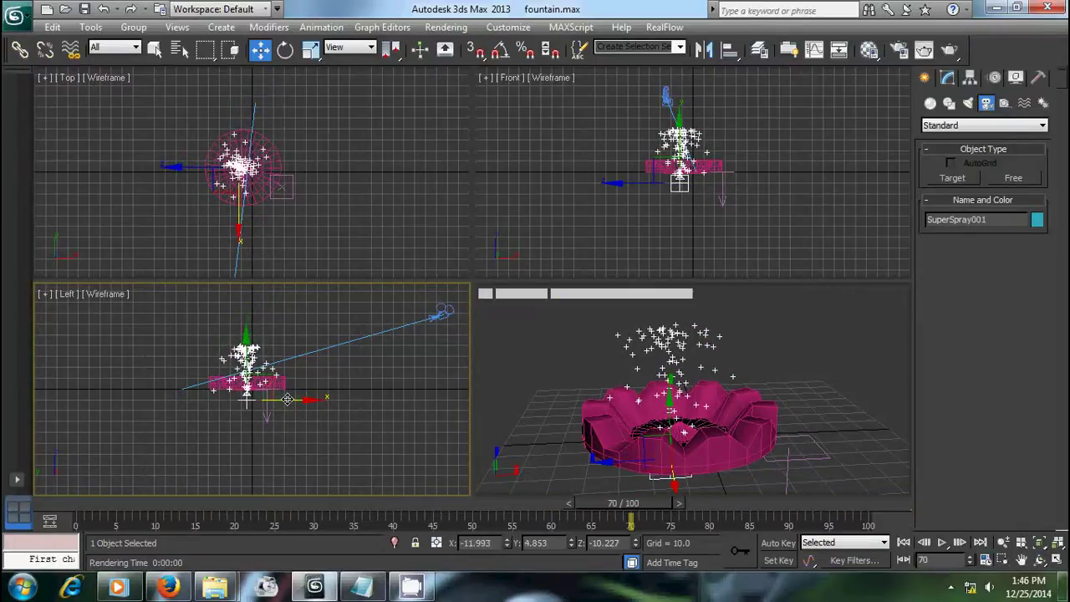
click(953, 48)
click(595, 54)
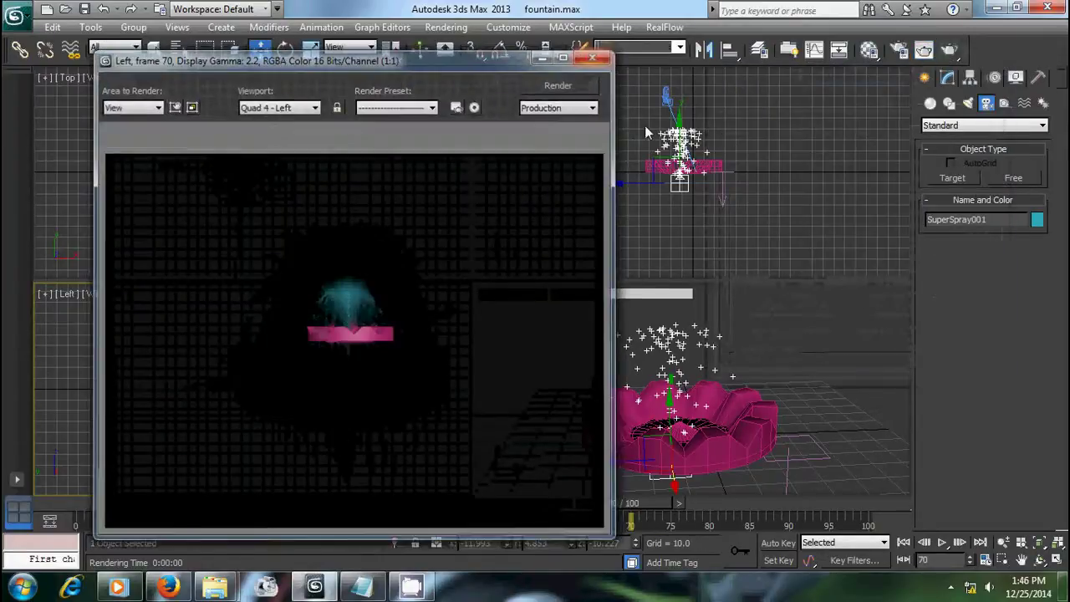
- Test-render from Camera001, nudge the emitter further along X, and open Render Setup
click(823, 398)
click(949, 52)
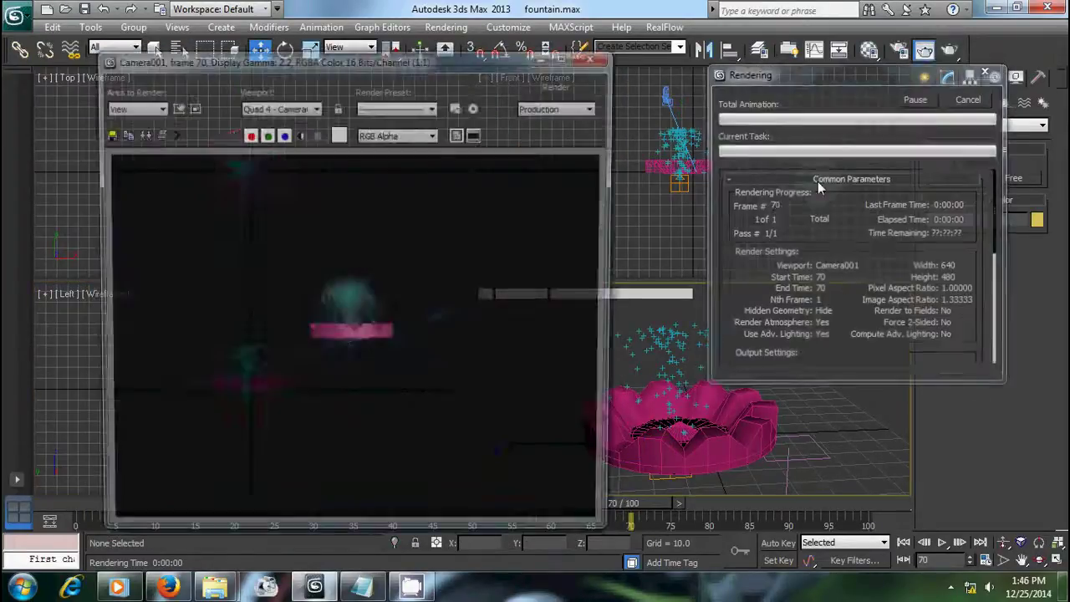
click(596, 55)
click(675, 375)
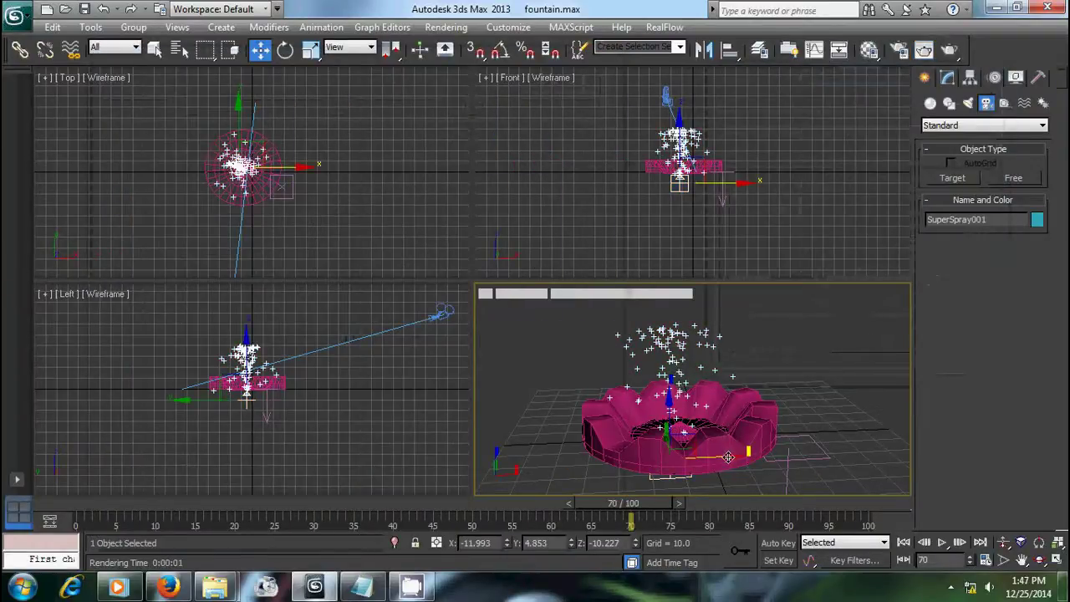
drag(728, 456, 737, 455)
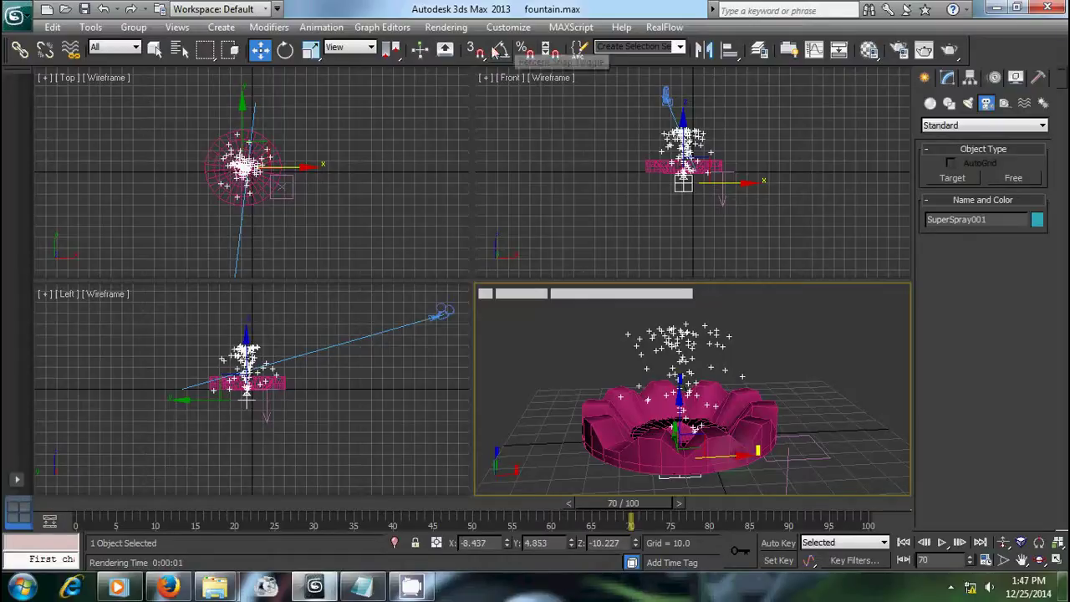
click(445, 26)
click(463, 65)
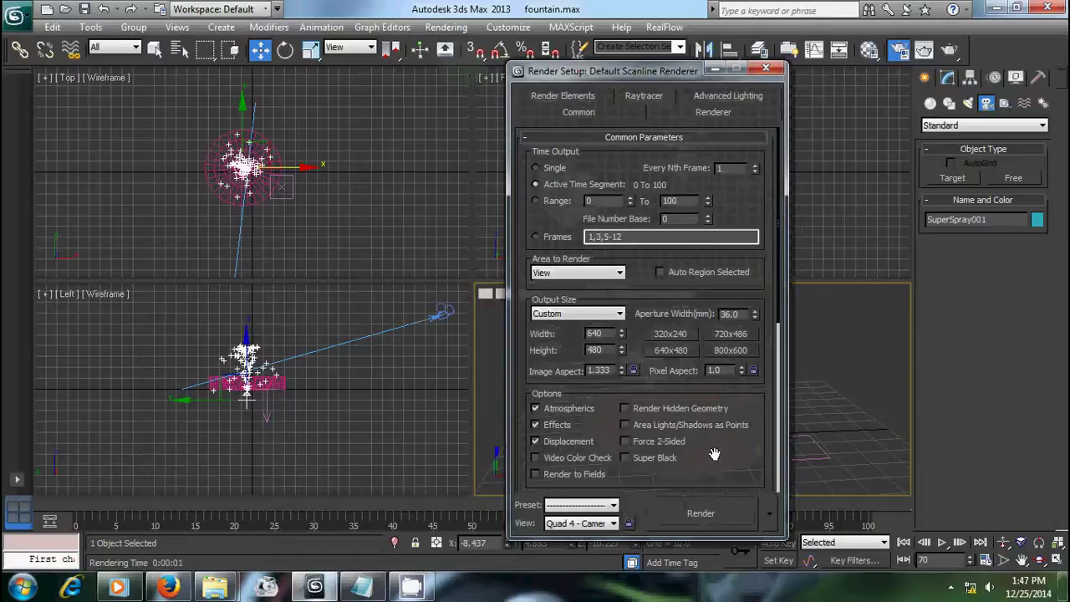
- Scroll Render Setup's Common Parameters down to Render Output and open its Files dialog
scroll(714, 454, down, 5)
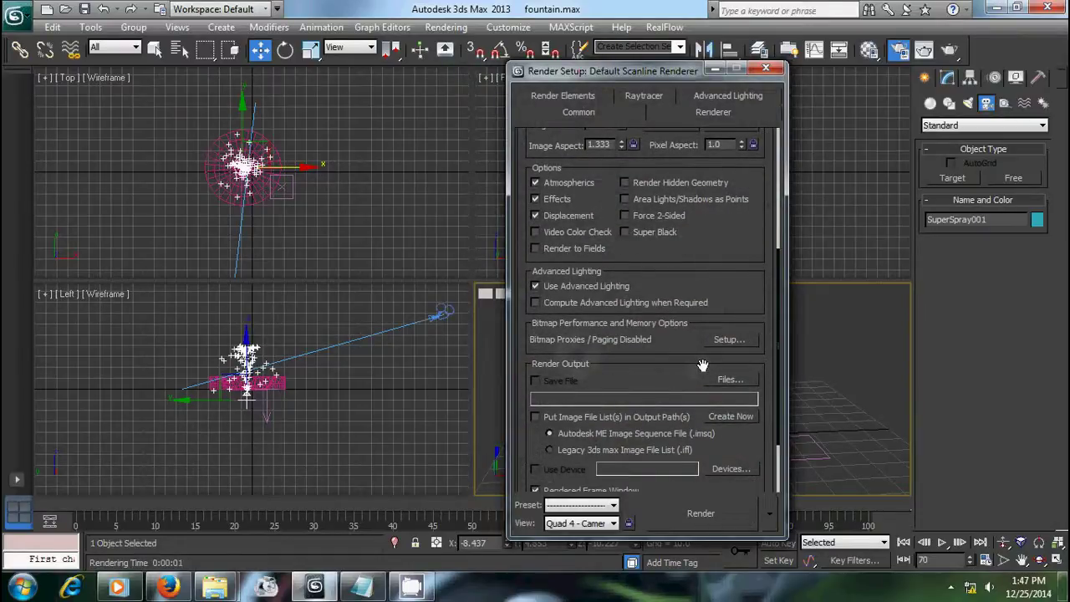
mouse_move(730, 256)
mouse_down()
mouse_move(708, 371)
mouse_move(715, 248)
mouse_up()
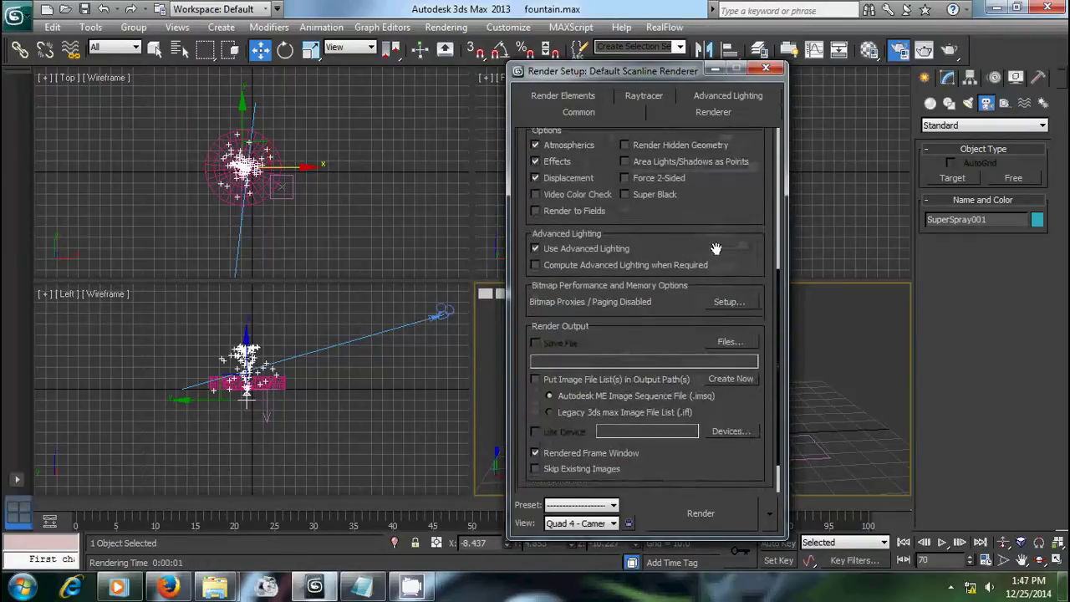
click(729, 342)
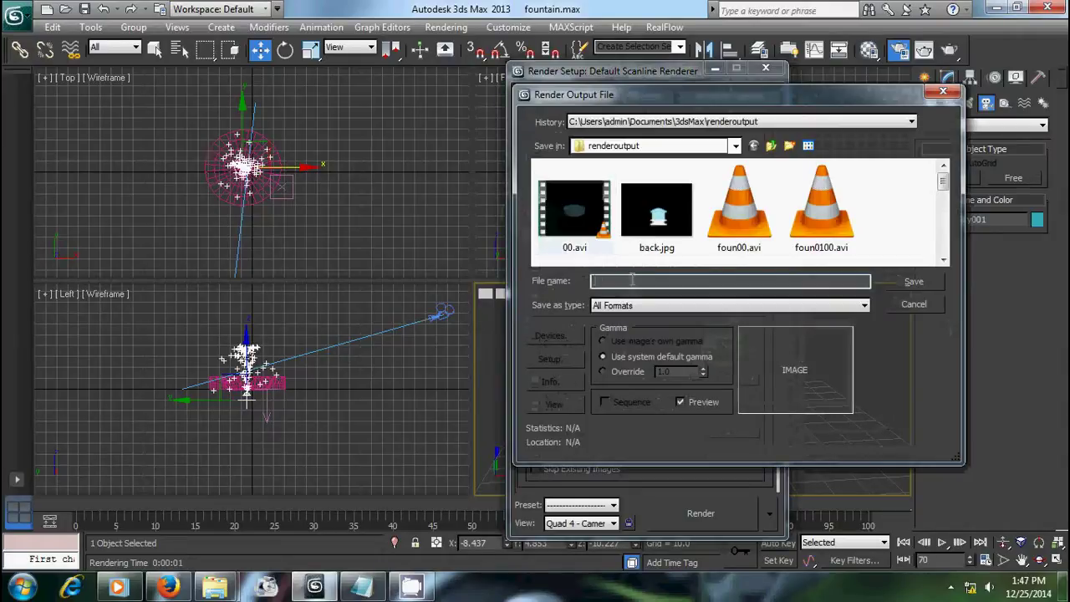
- Save the render output as font.avi in AVI format, accepting the default compression
text(font)
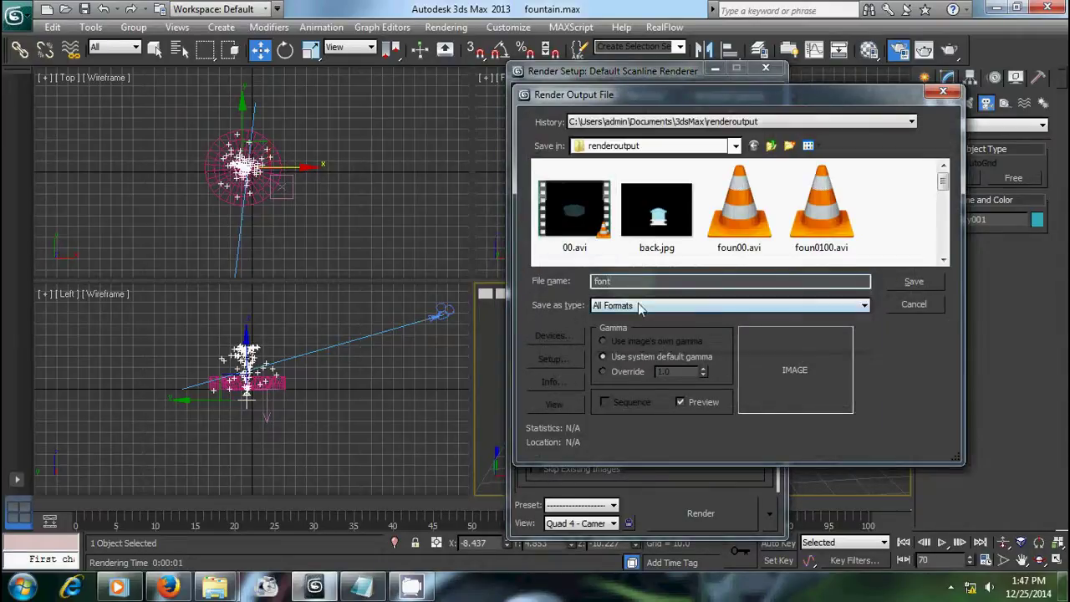
click(640, 306)
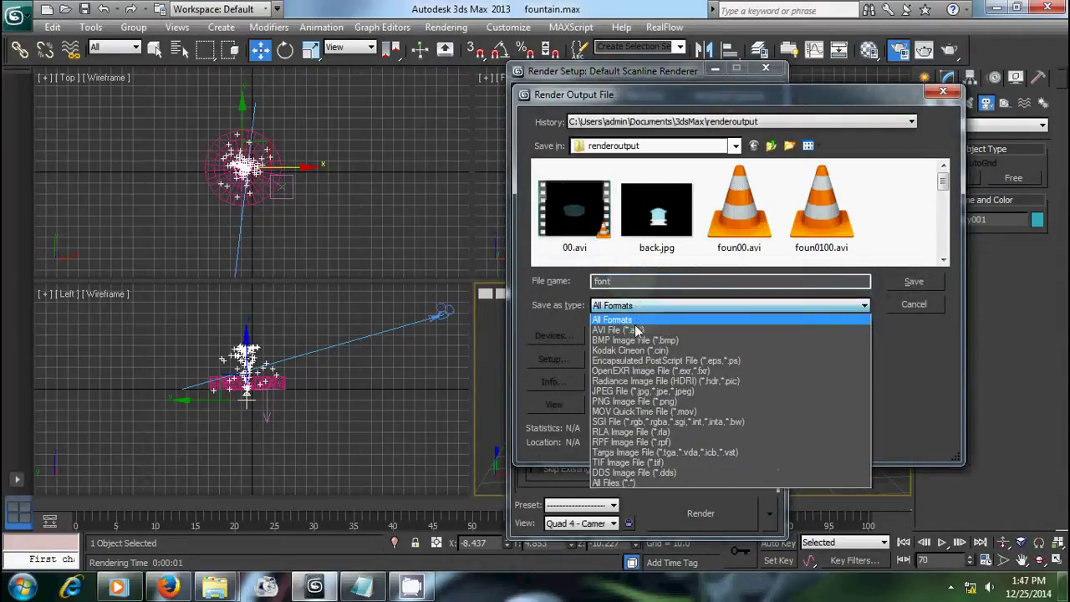
click(637, 330)
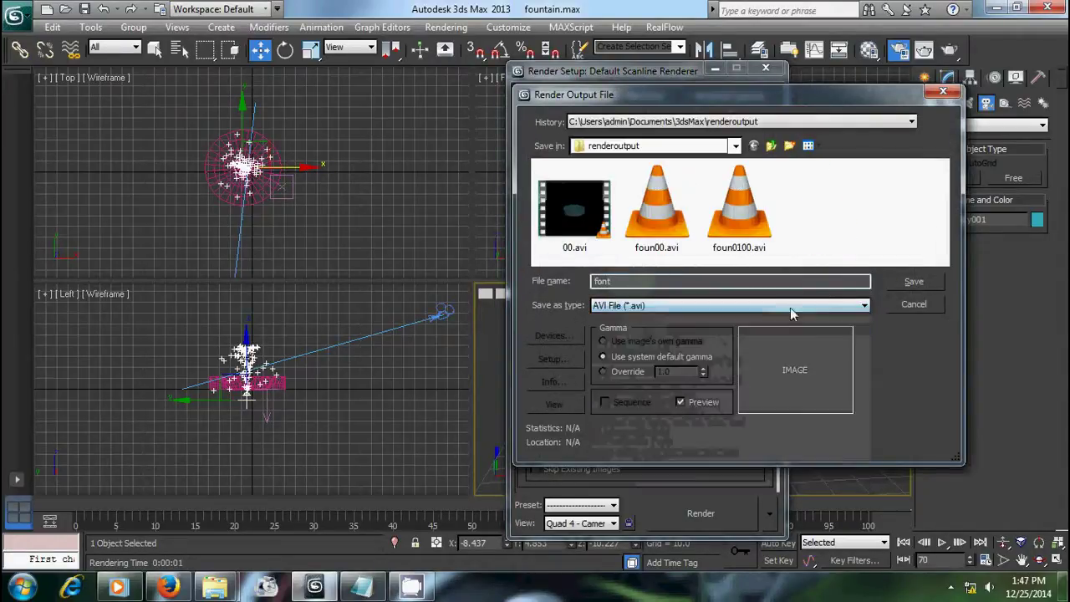
click(914, 283)
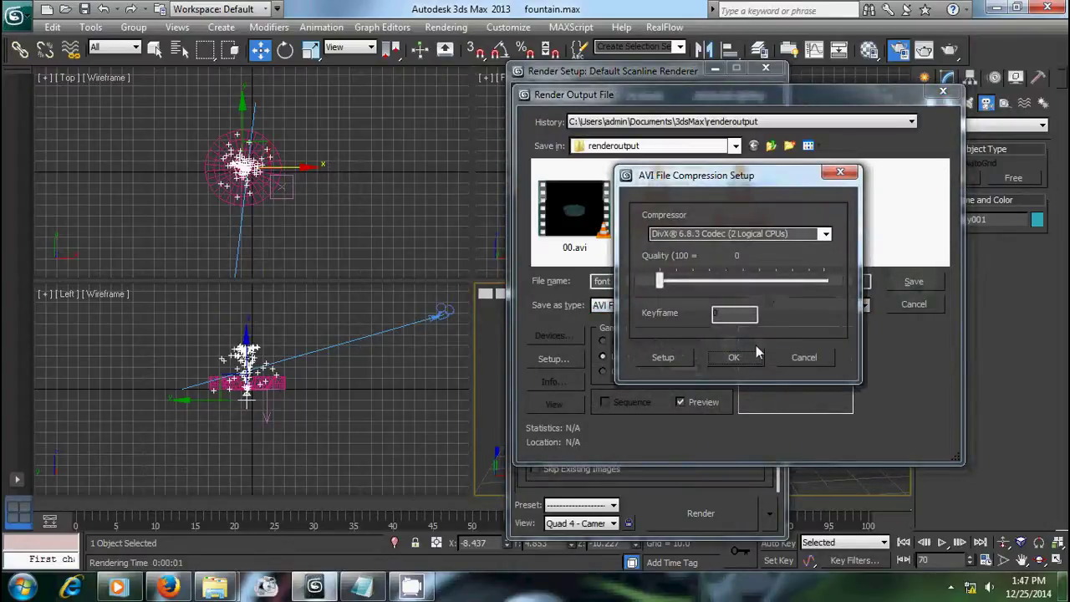
click(733, 357)
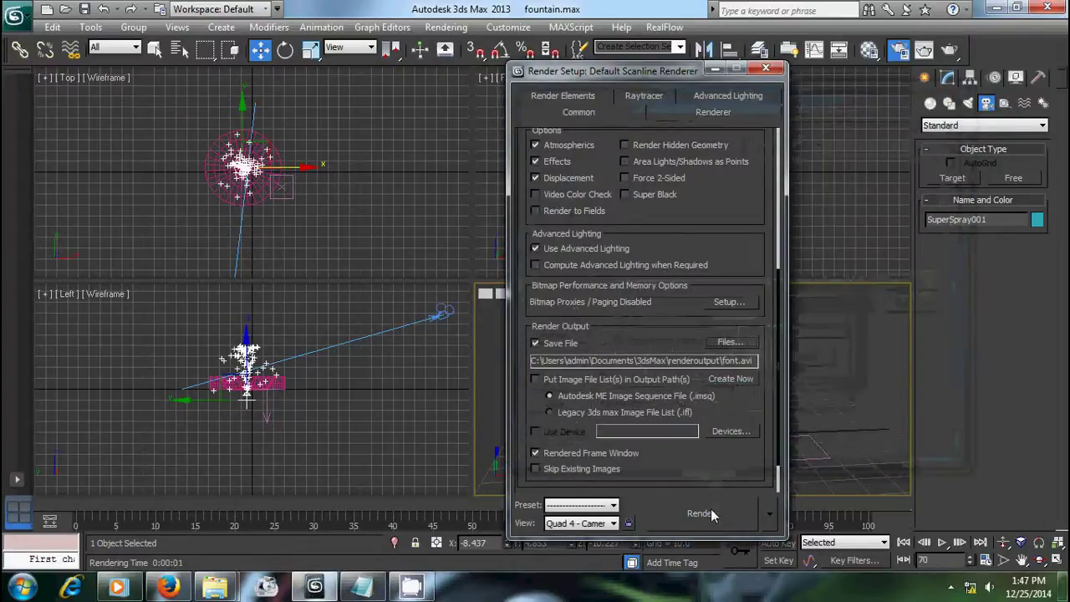
- Clear the scene selection and render all 101 frames from Camera001 to font.avi
click(715, 70)
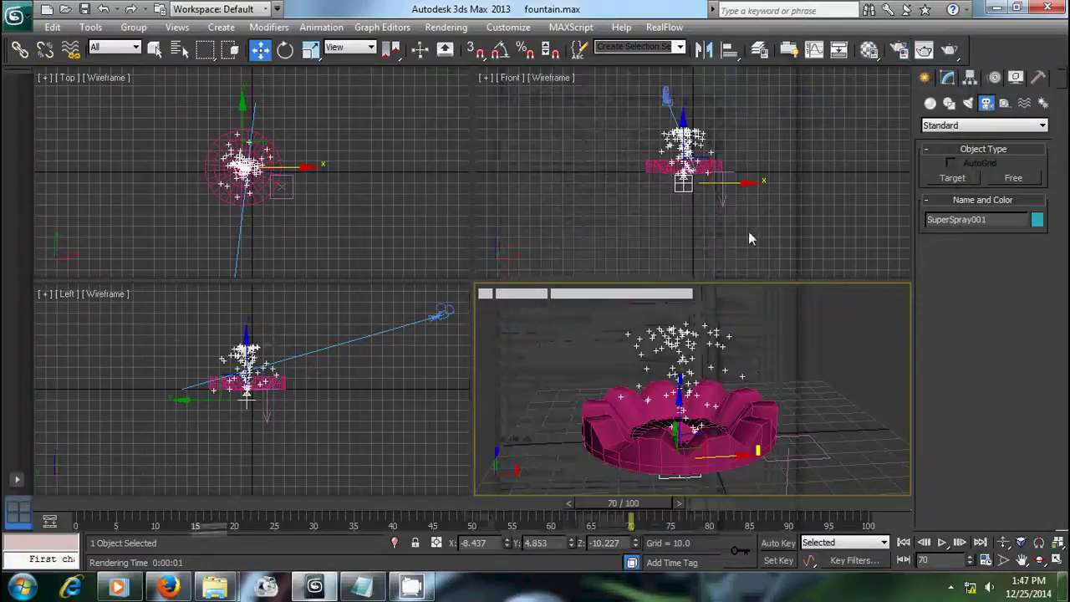
click(760, 324)
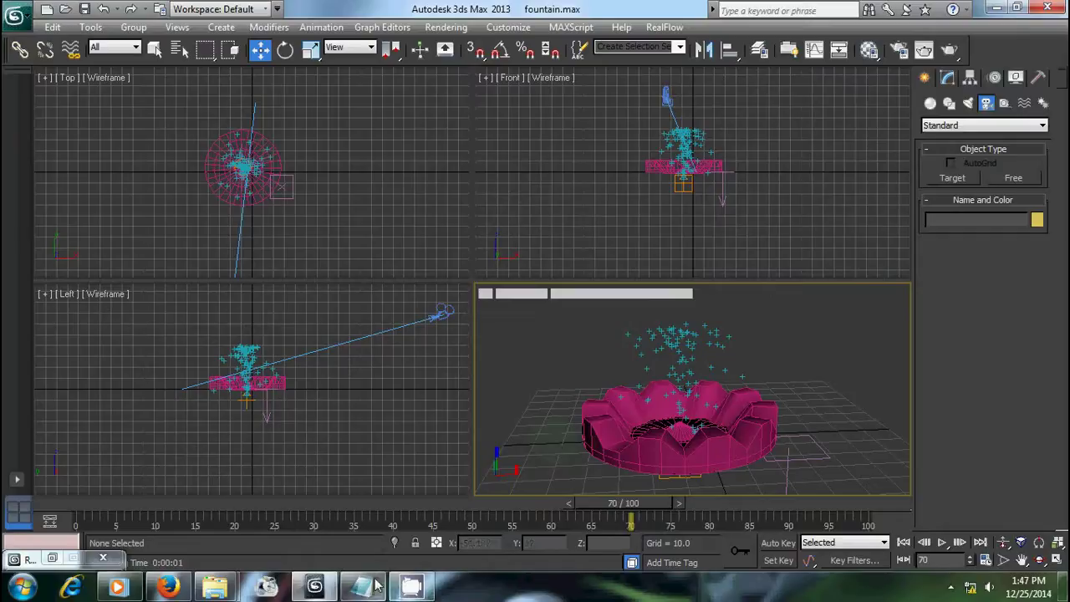
click(52, 557)
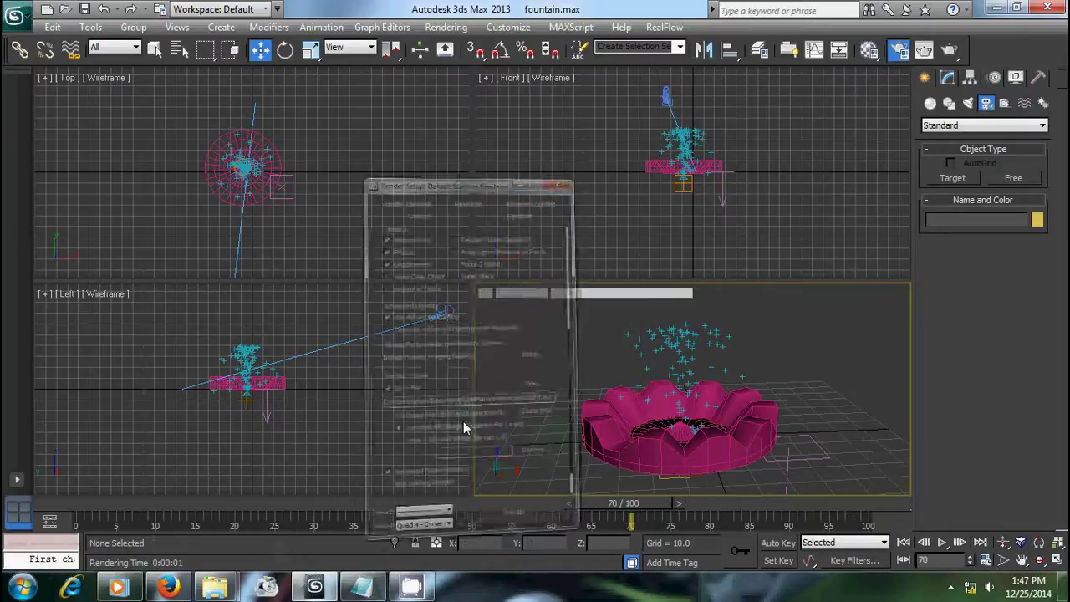
click(699, 512)
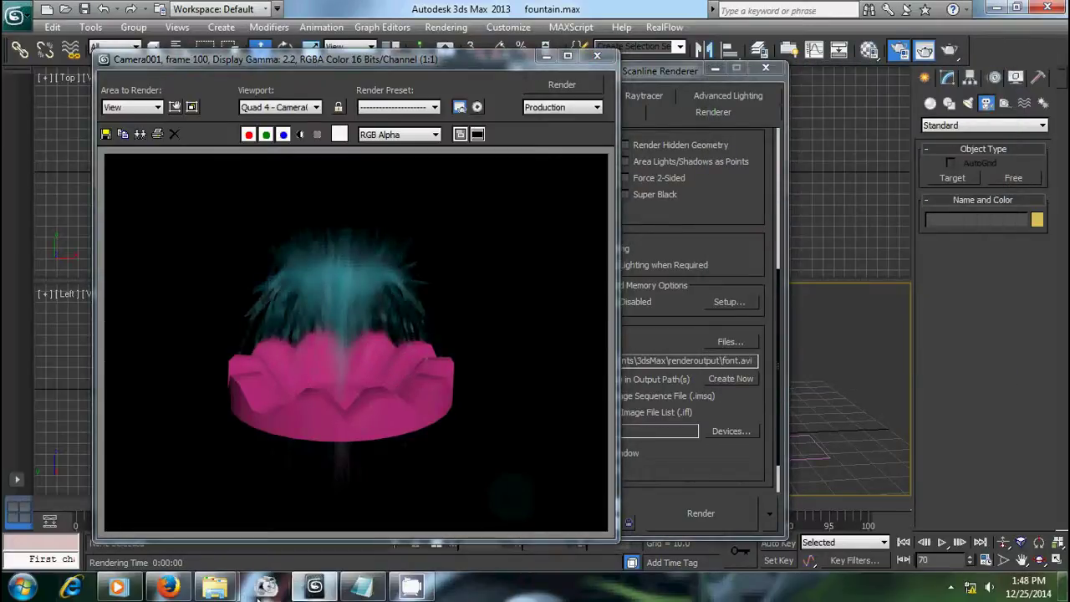
- Play font.avi from the renderoutput folder in VLC media player
click(215, 587)
click(303, 542)
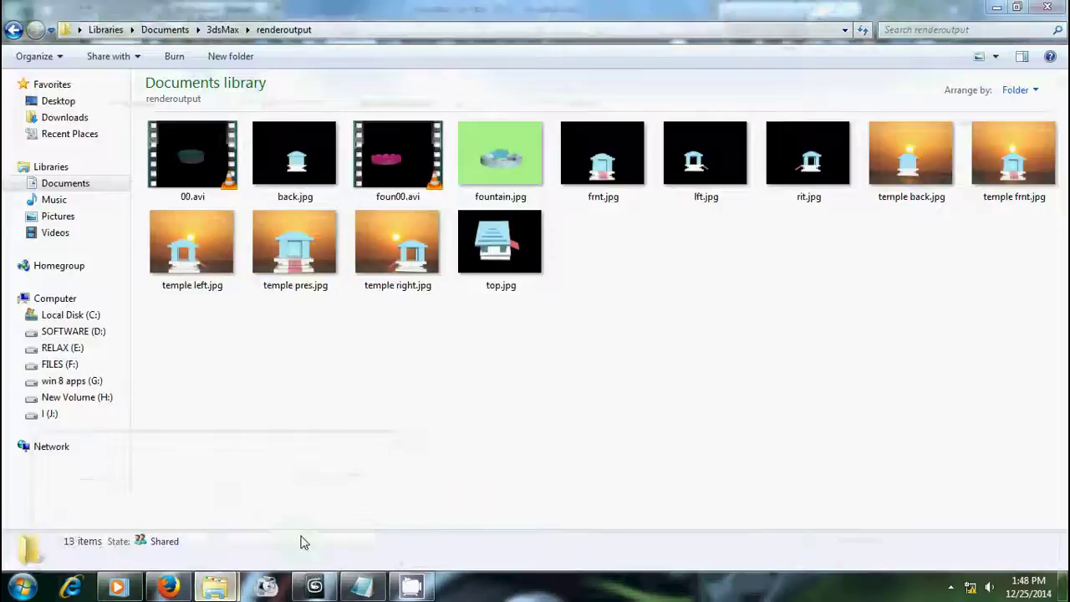
click(403, 182)
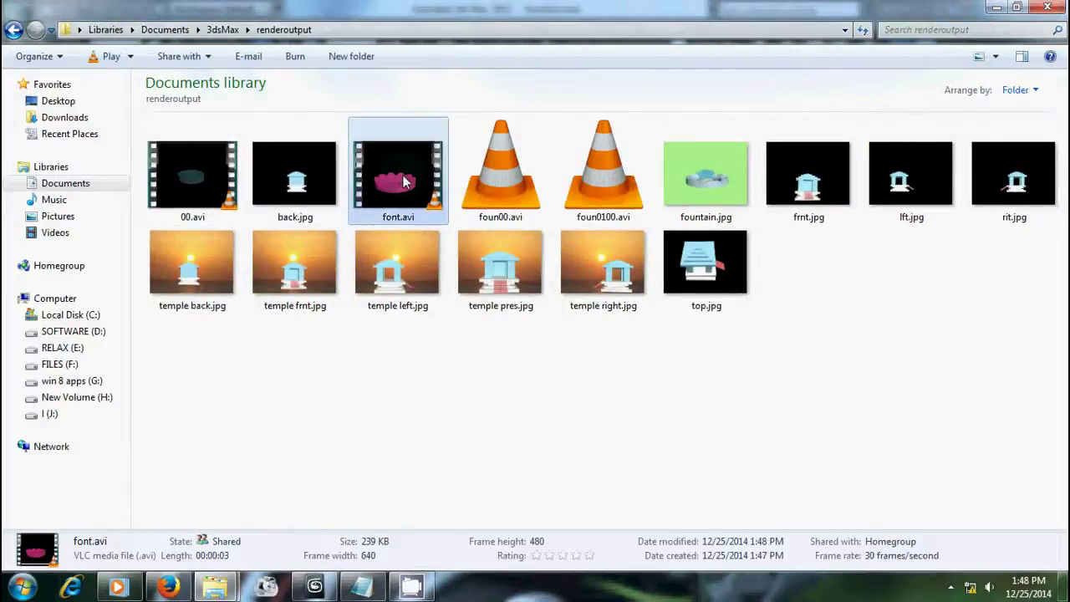
double_click(403, 184)
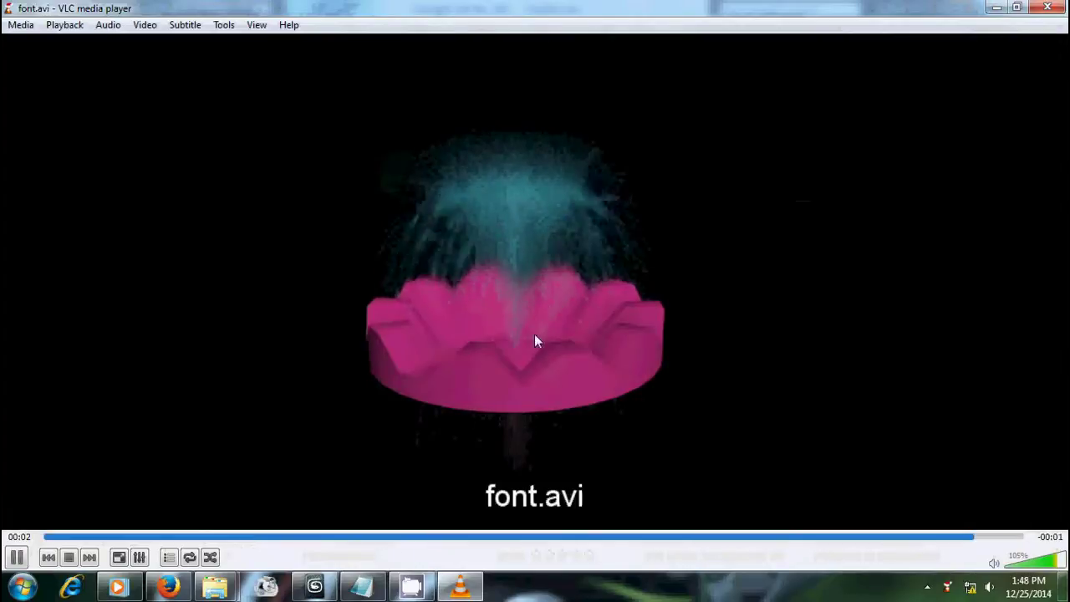
- Add a THANKYOU FOR WATCHING line below step 6 in fountain.txt
click(361, 586)
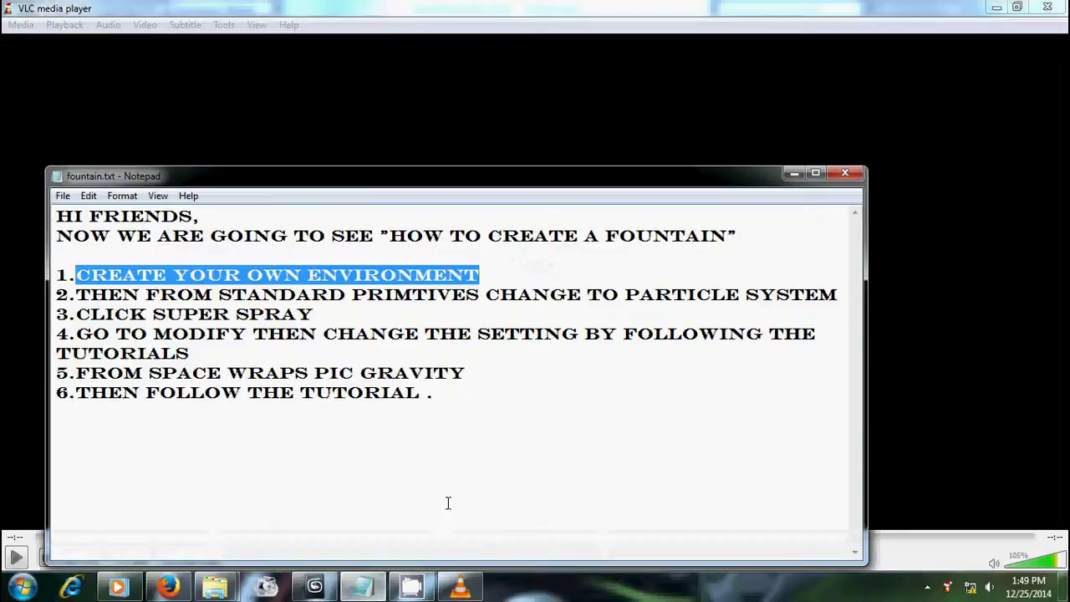
key(Return)
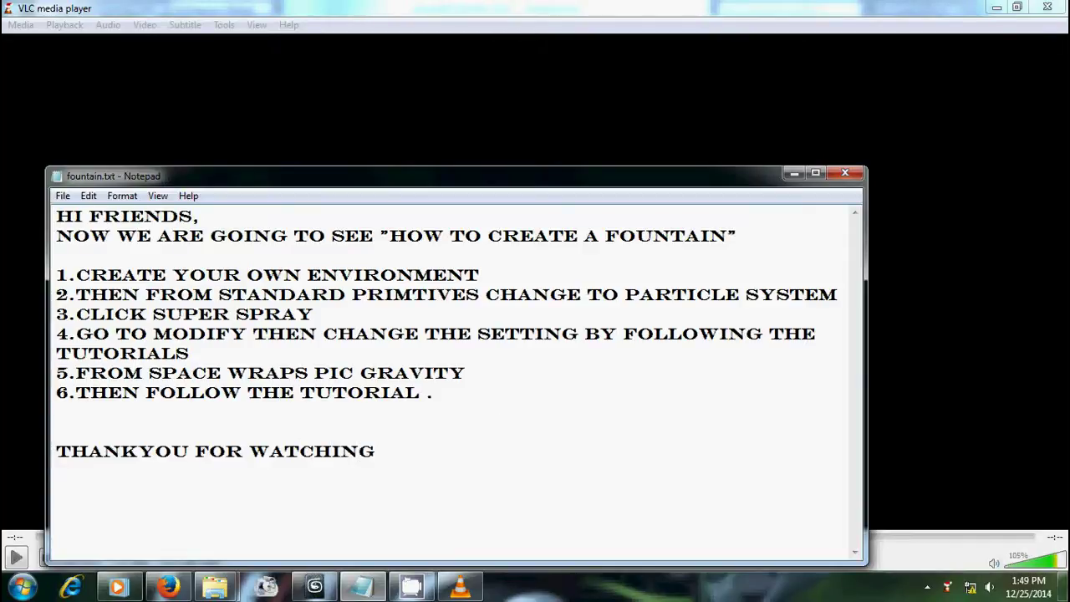
click(929, 586)
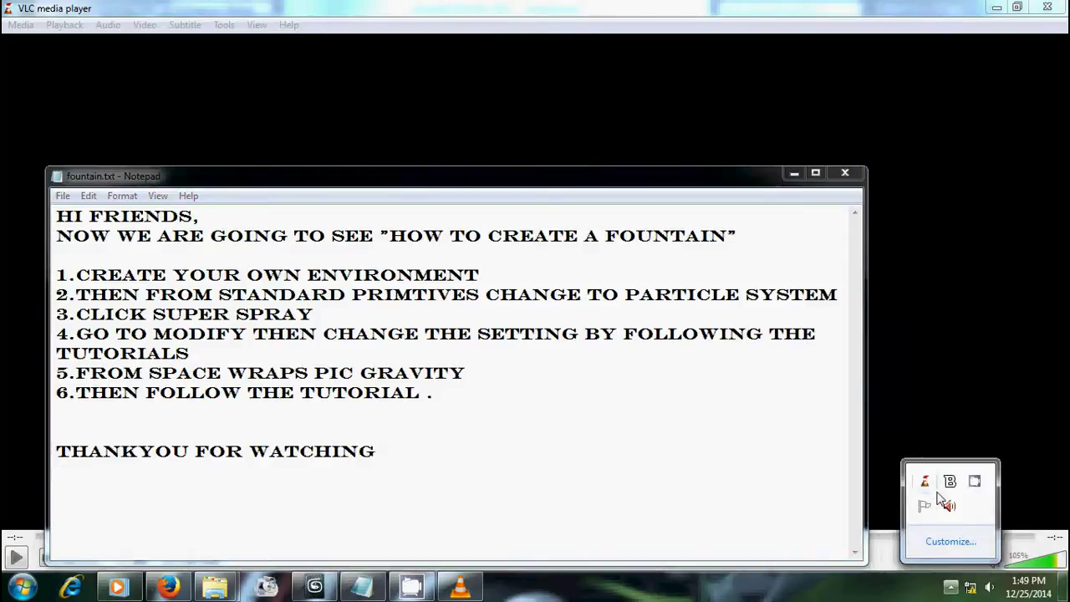